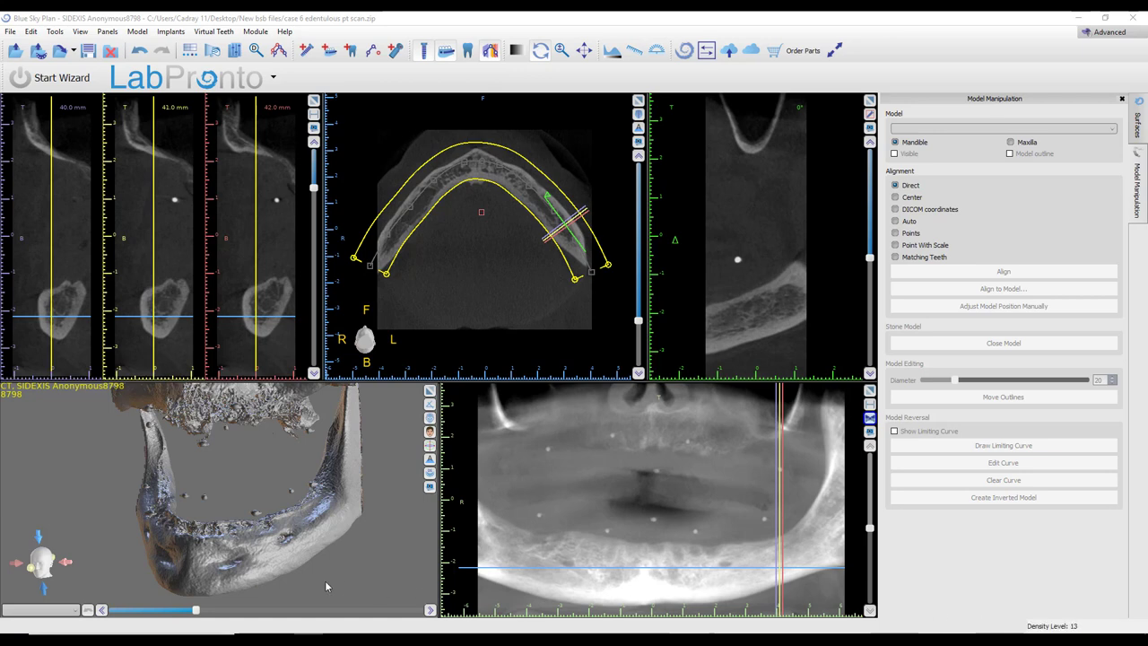
# - Extend the arch curve's right end outward and place the cross-sections near 22 mm over the posterior canal
pyautogui.moveTo(205, 503); pyautogui.dragTo(269, 538)
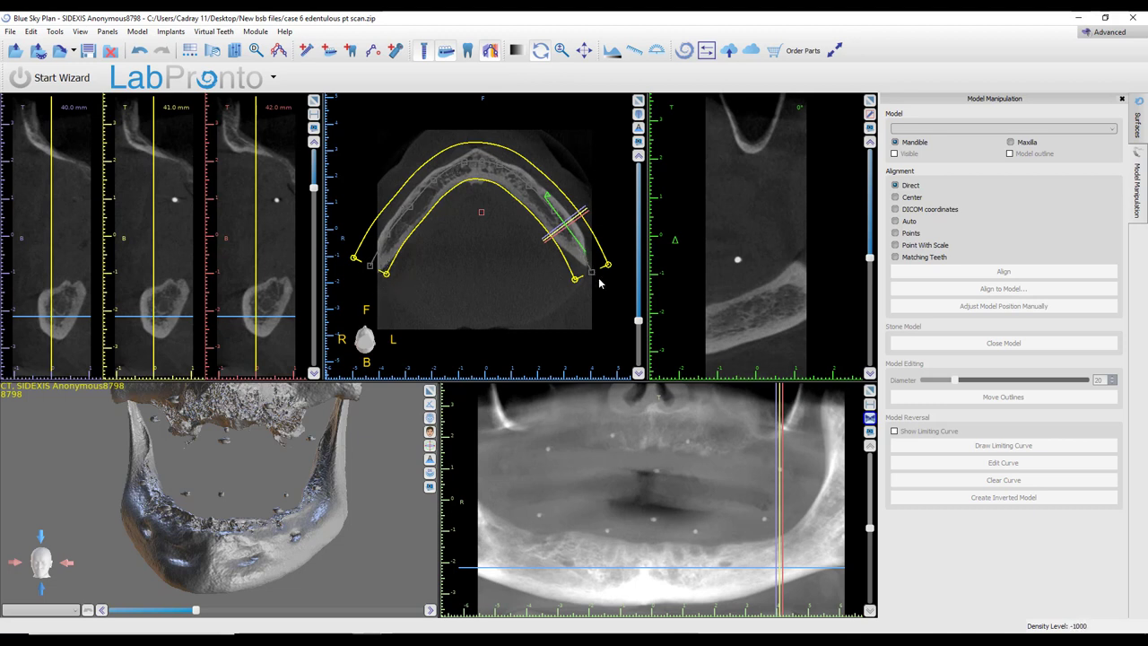
pyautogui.moveTo(592, 276); pyautogui.dragTo(597, 276)
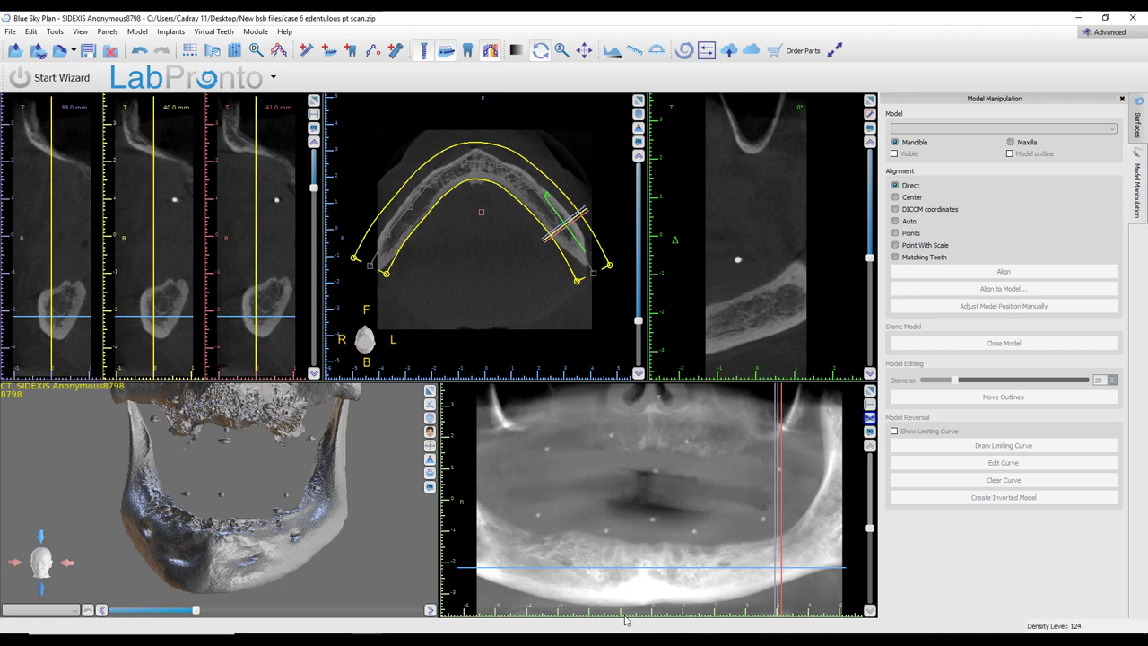
pyautogui.click(725, 585)
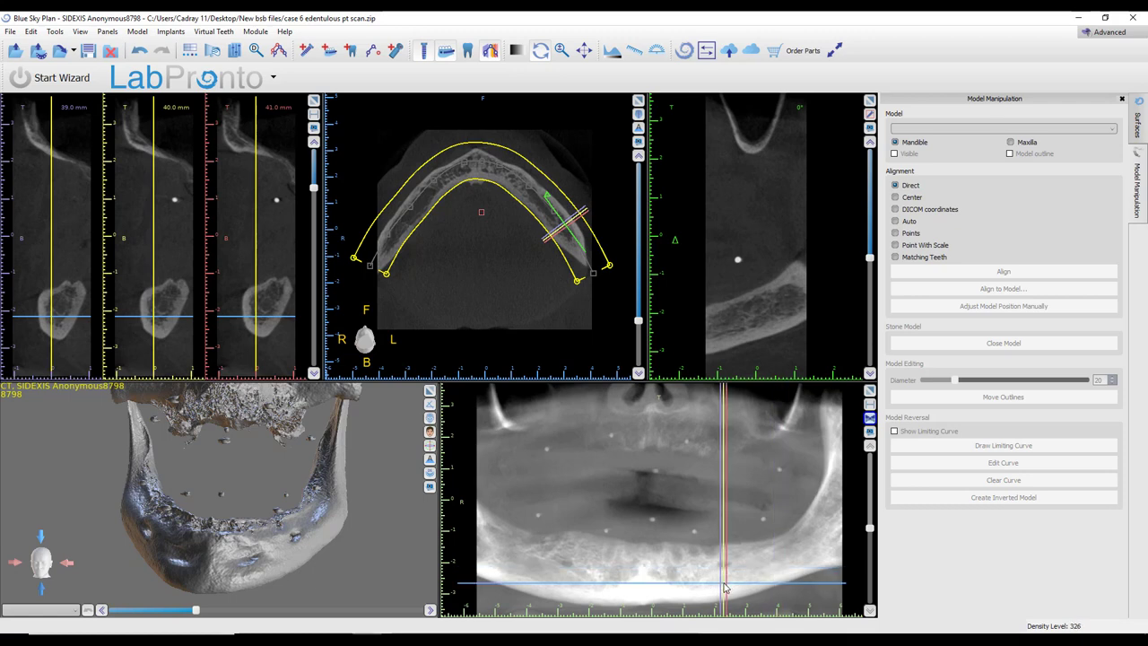
pyautogui.click(538, 511)
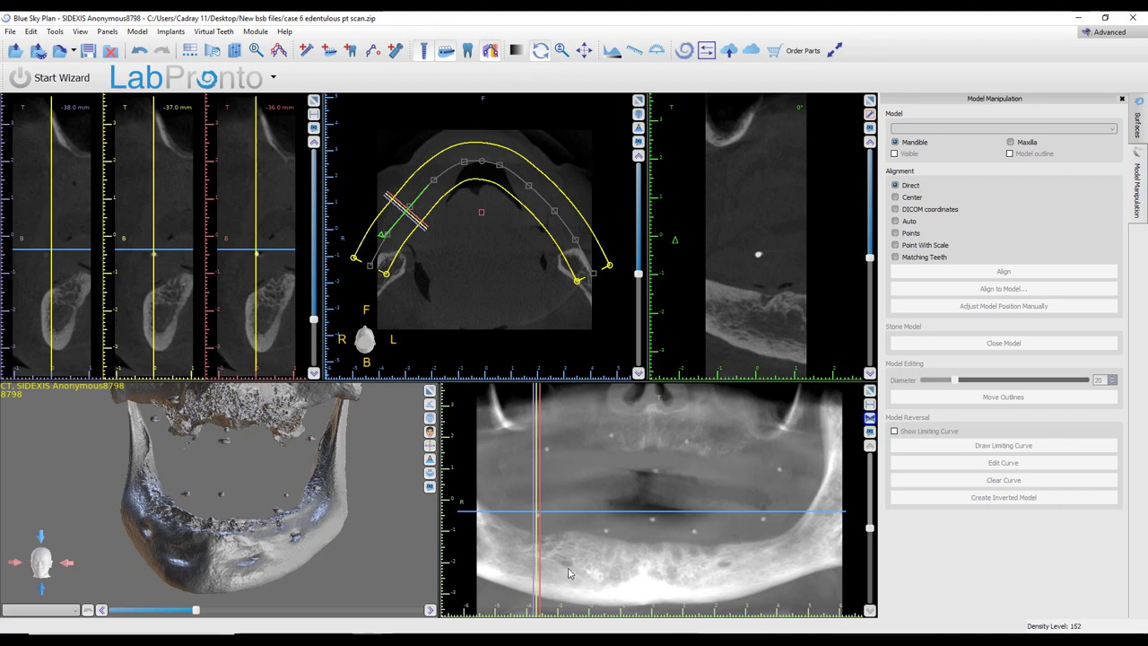
pyautogui.click(568, 568)
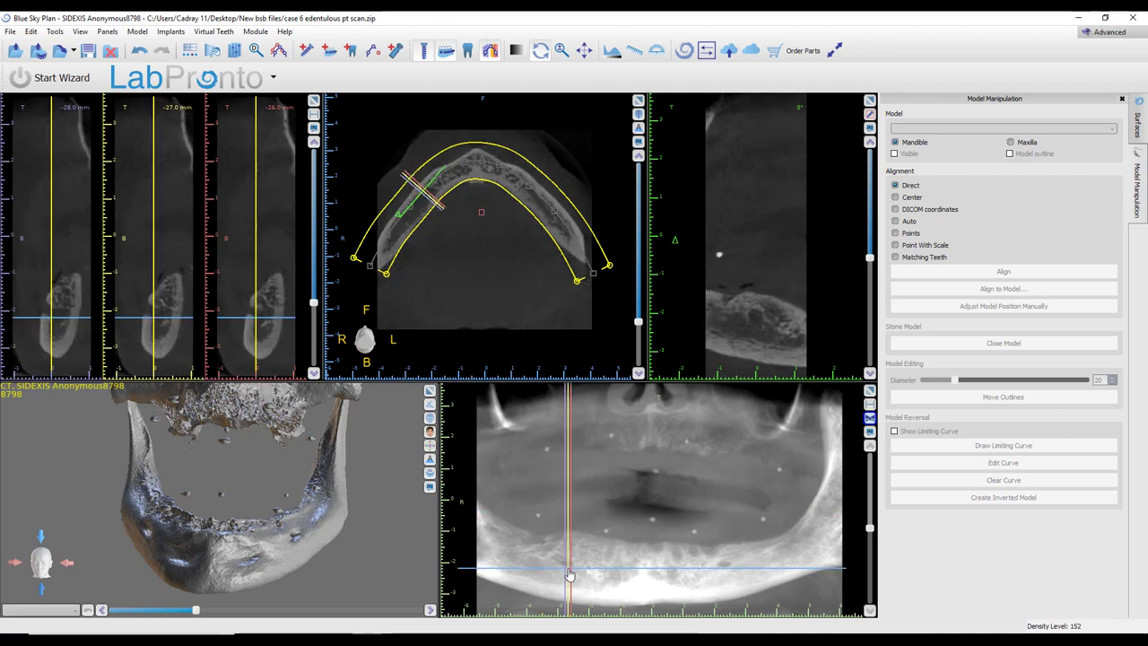
pyautogui.click(724, 564)
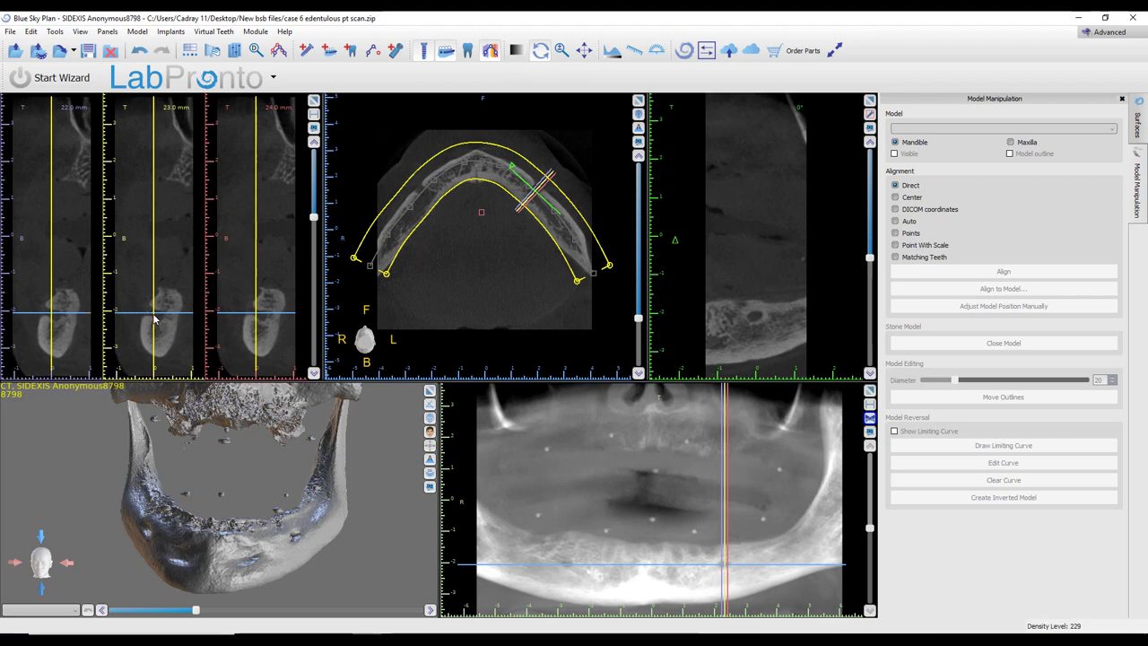
# - Open the Nerve List with Add Nerve and start Detect nerve
pyautogui.click(329, 51)
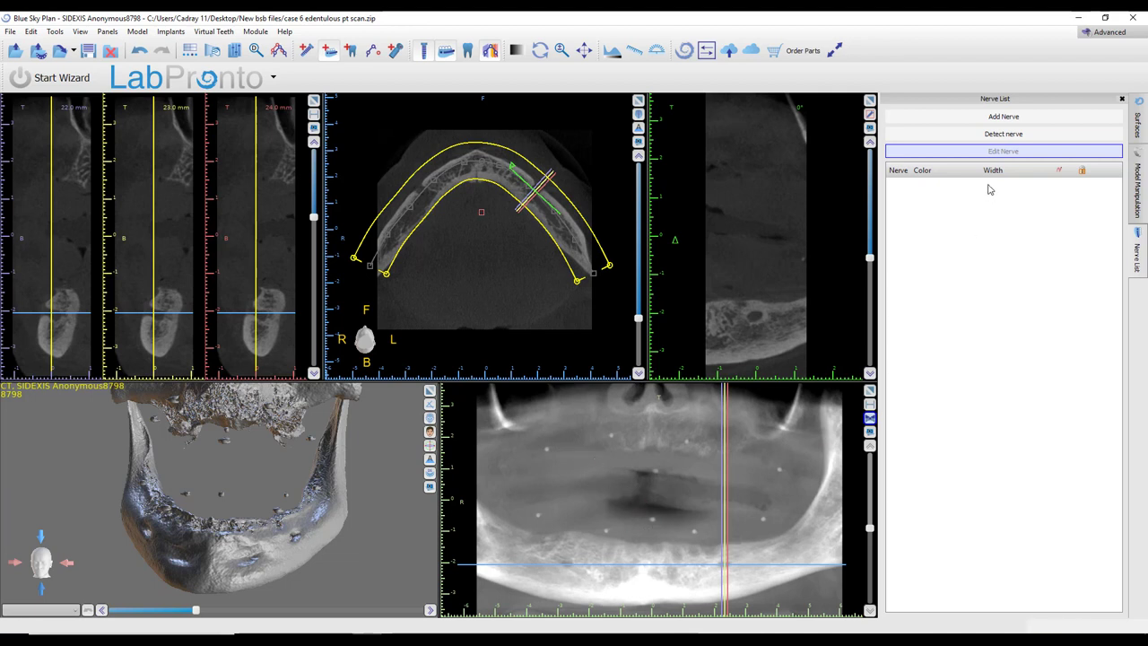
pyautogui.click(1022, 136)
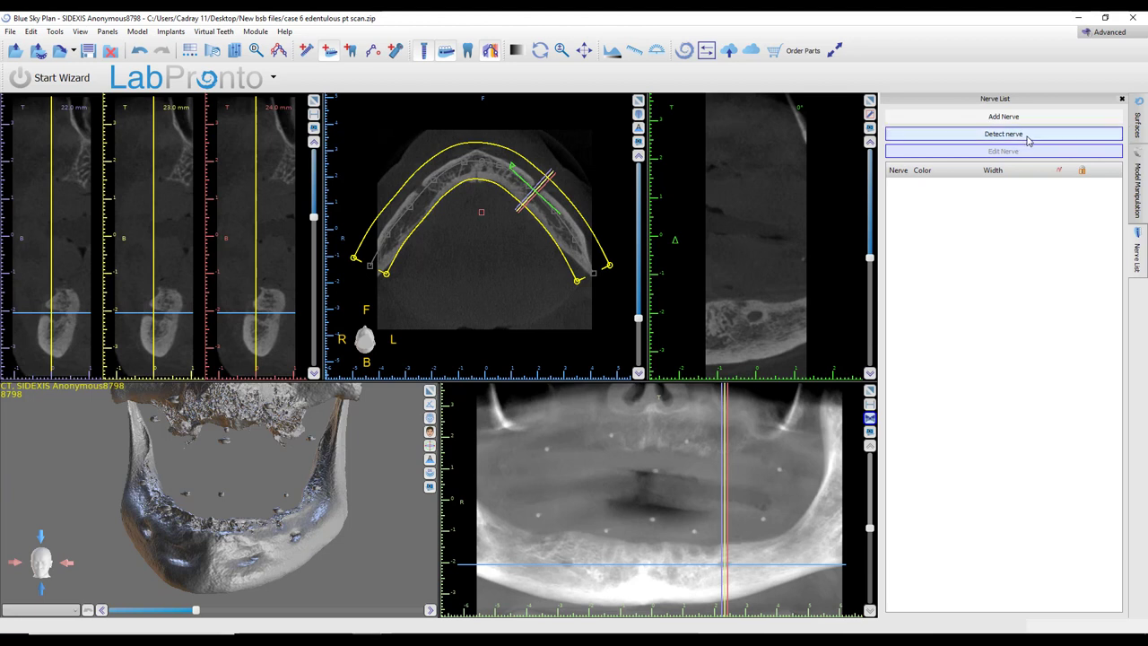
pyautogui.click(1029, 140)
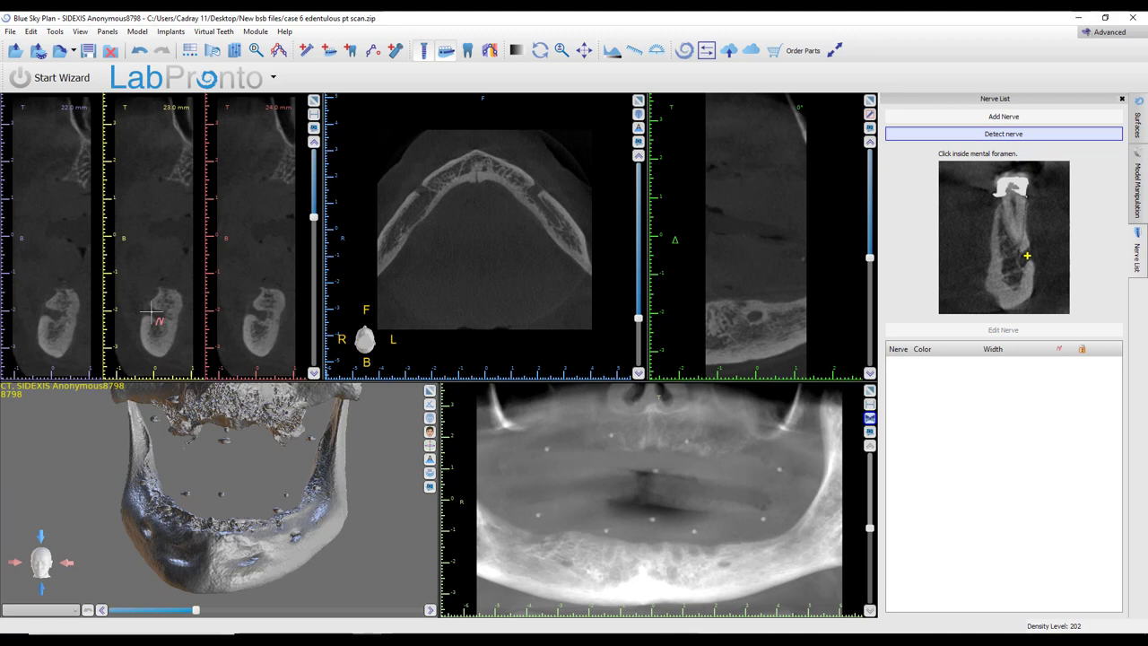
# - Detect nerve 0 from the mental foramen in a cross-section, then inspect it in 3D
pyautogui.click(152, 313)
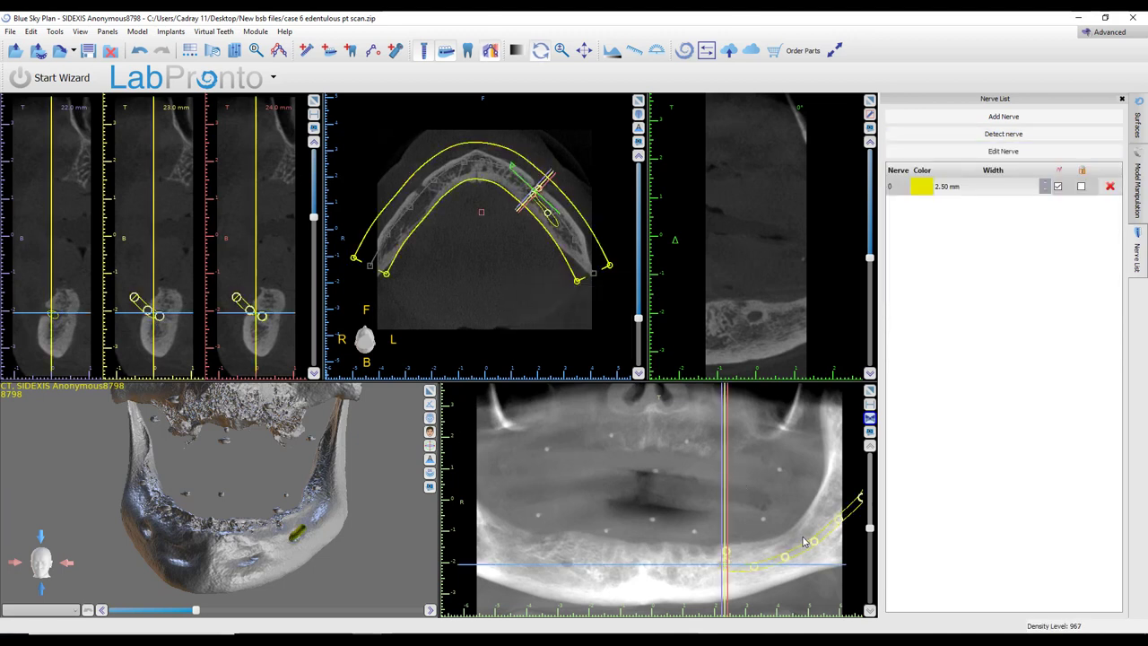
pyautogui.moveTo(321, 530); pyautogui.dragTo(224, 497)
pyautogui.scroll(5, 387, 587)
pyautogui.scroll(-5, 387, 588)
pyautogui.moveTo(314, 551); pyautogui.dragTo(356, 486)
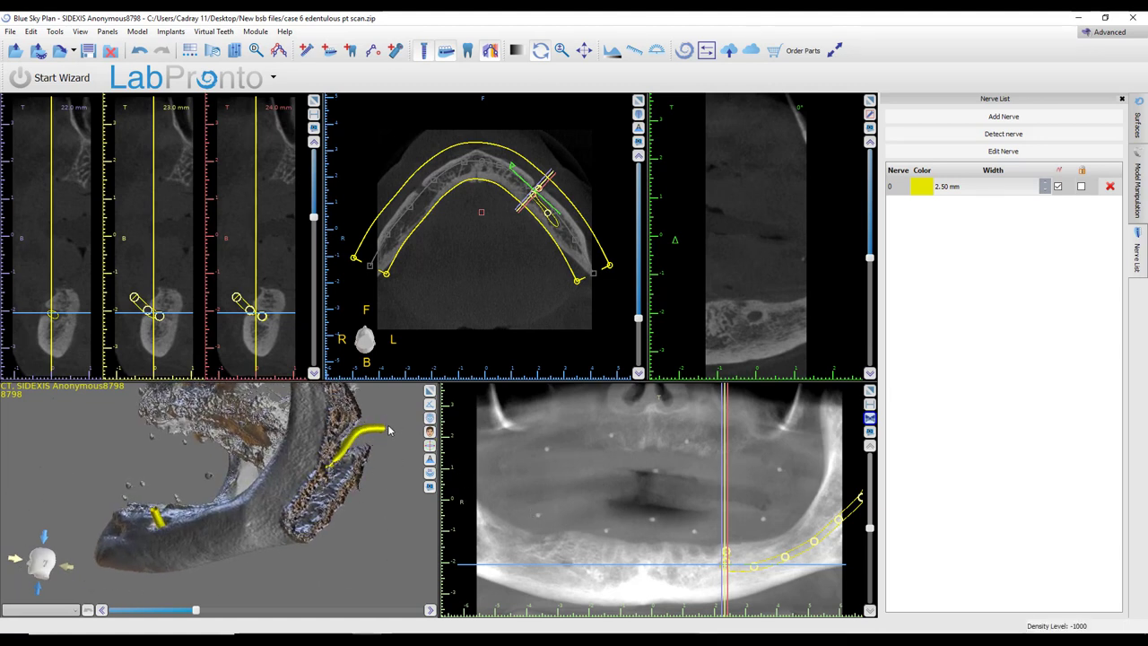
pyautogui.moveTo(402, 569); pyautogui.dragTo(245, 540)
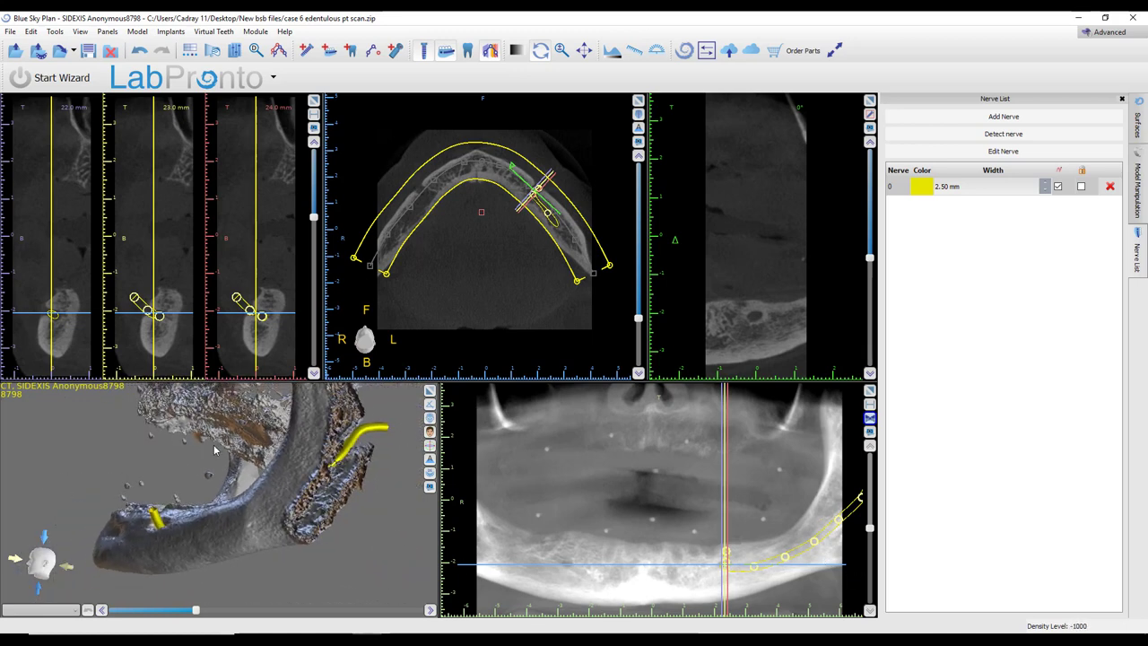
pyautogui.moveTo(214, 443); pyautogui.dragTo(207, 559)
pyautogui.moveTo(339, 534); pyautogui.dragTo(233, 527)
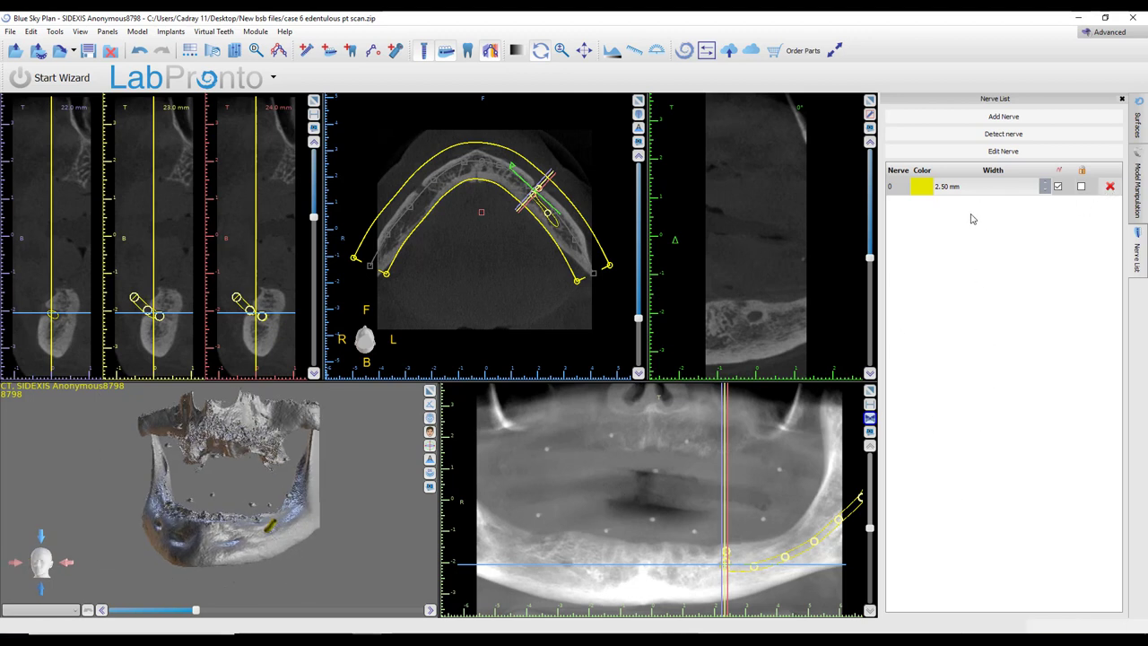
pyautogui.click(924, 189)
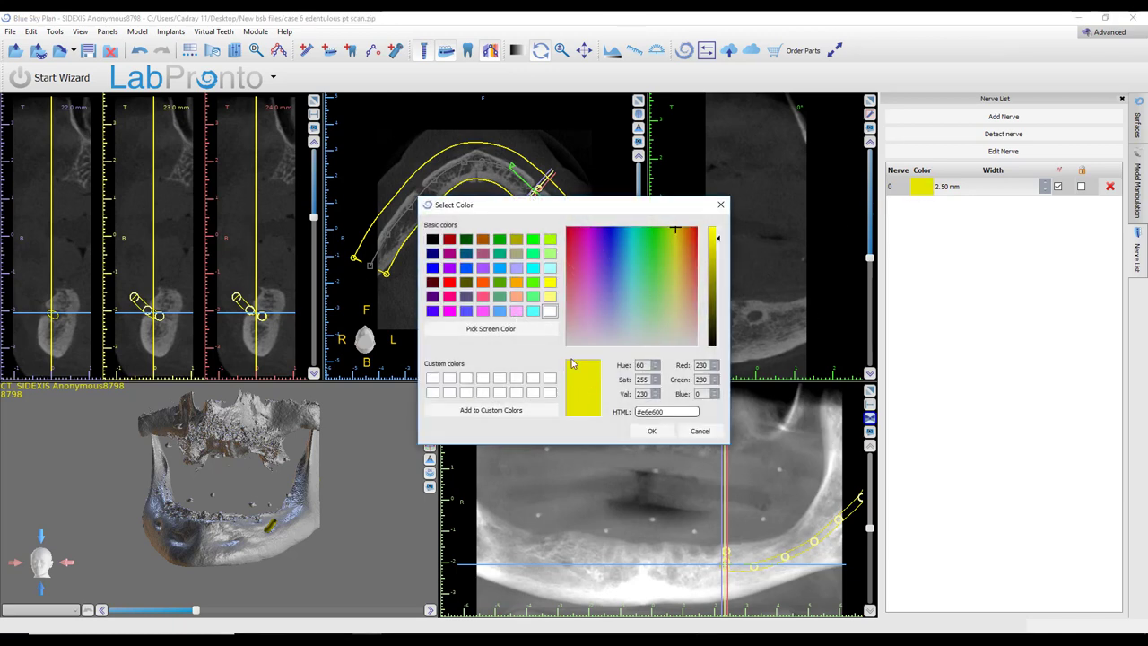
pyautogui.click(697, 432)
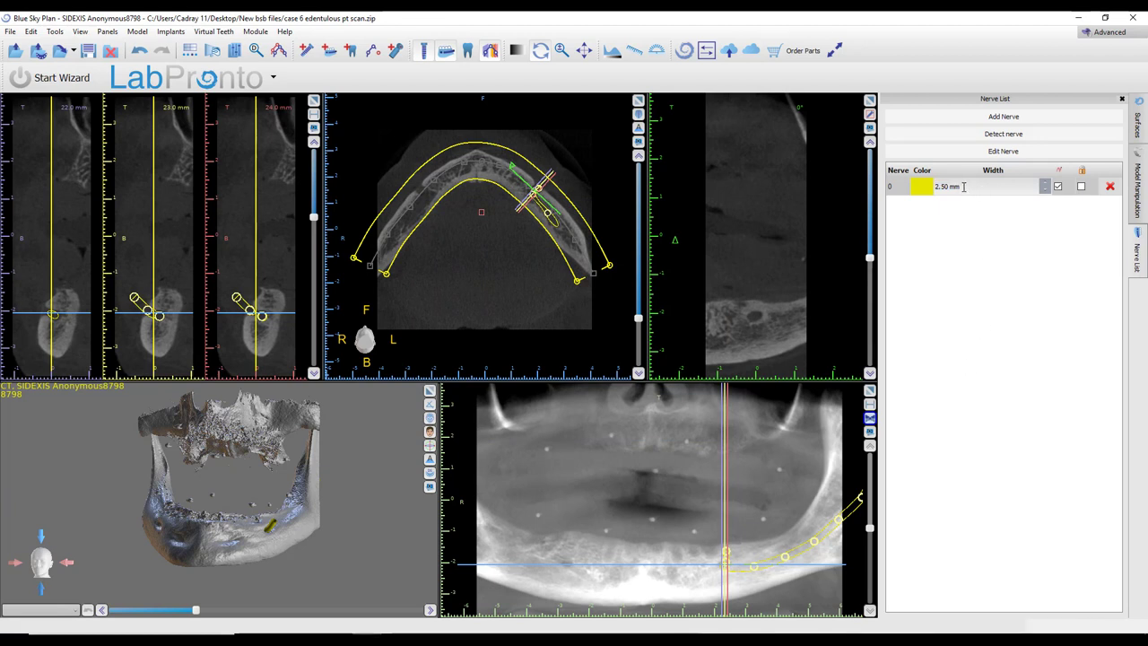
pyautogui.moveTo(963, 186); pyautogui.dragTo(936, 186)
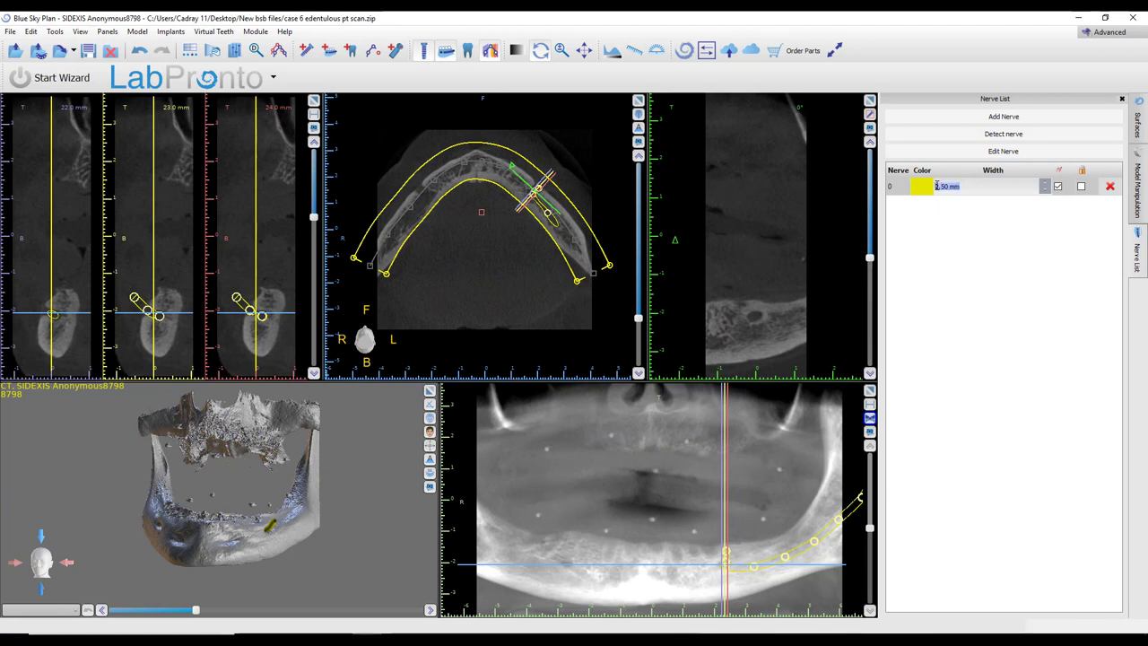
pyautogui.click(1054, 236)
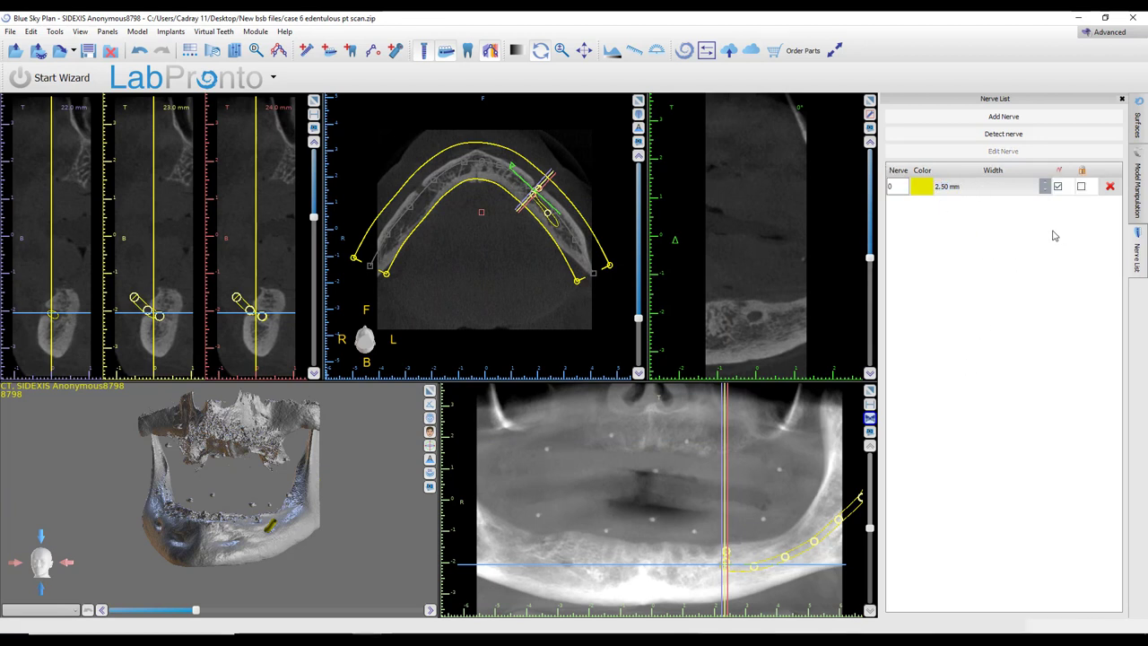
pyautogui.click(1081, 187)
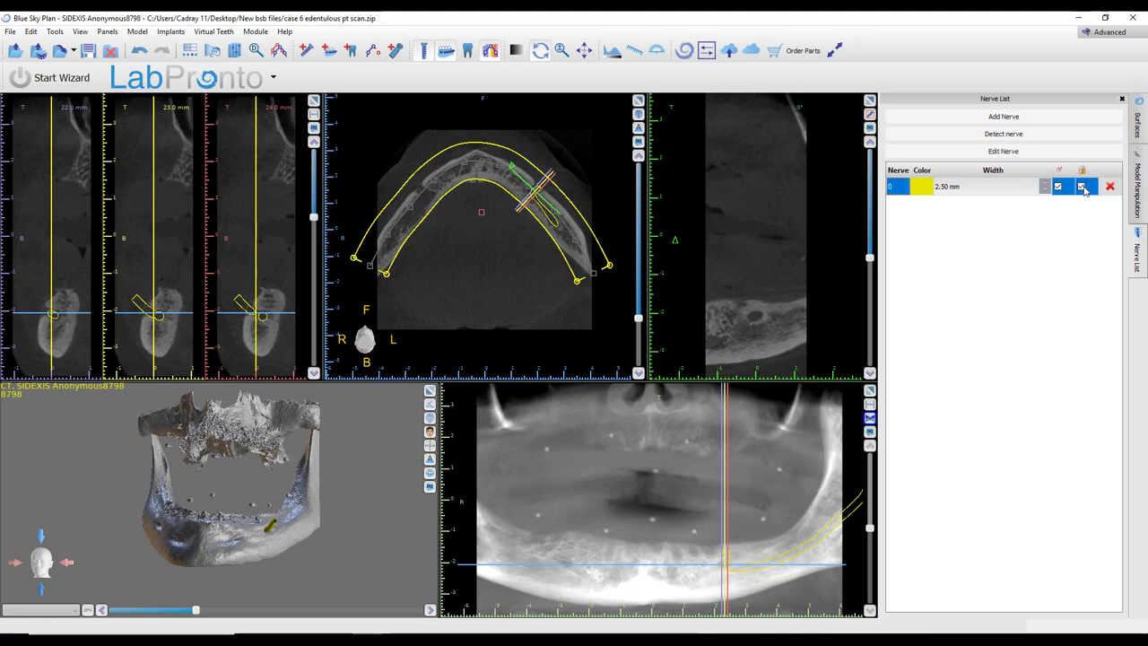
pyautogui.click(1082, 187)
pyautogui.click(930, 526)
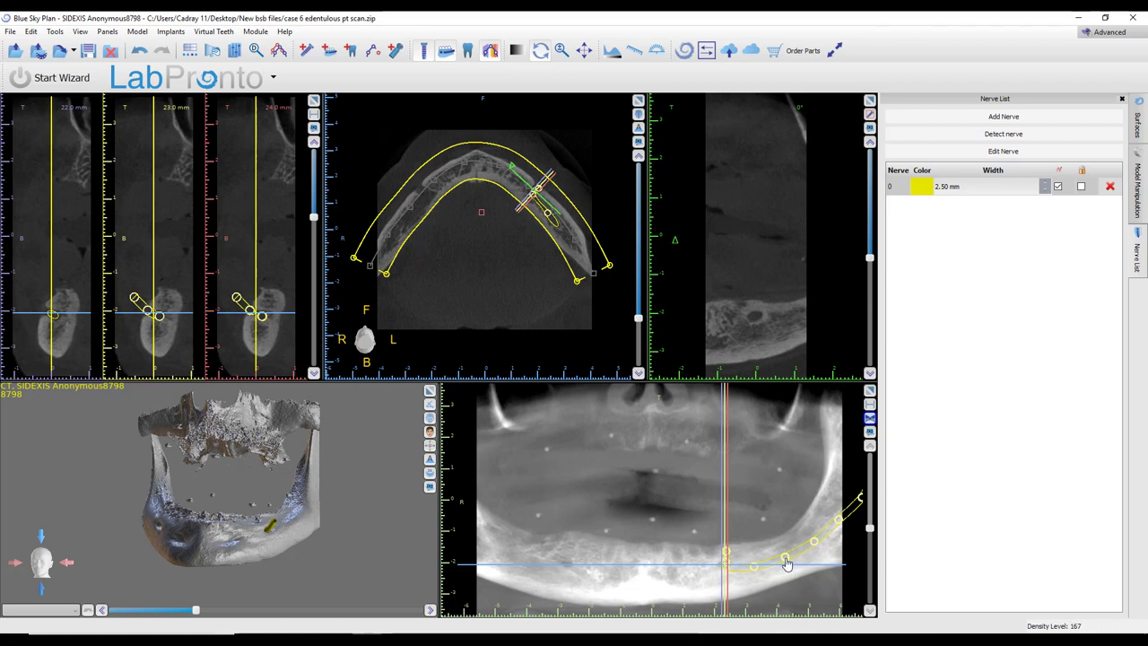
# - Raise two nerve points in the panorama, then delete nerve 0
pyautogui.moveTo(786, 558)
pyautogui.mouseDown()
pyautogui.moveTo(781, 544)
pyautogui.moveTo(786, 561)
pyautogui.mouseUp()
pyautogui.moveTo(861, 499); pyautogui.dragTo(857, 489)
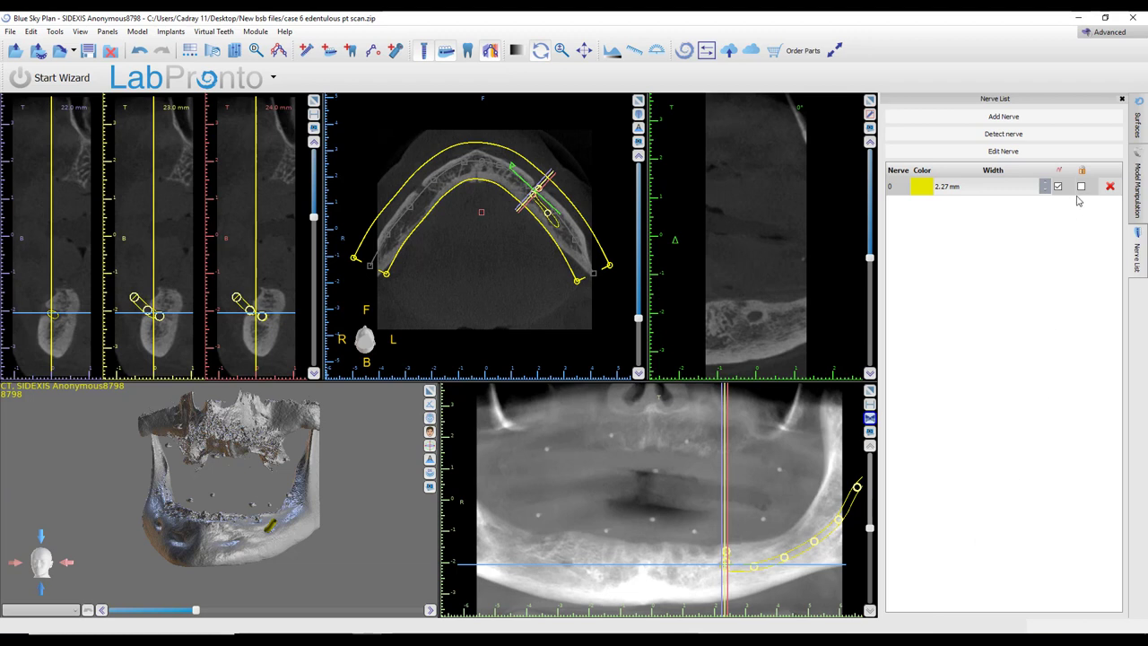
pyautogui.click(1110, 186)
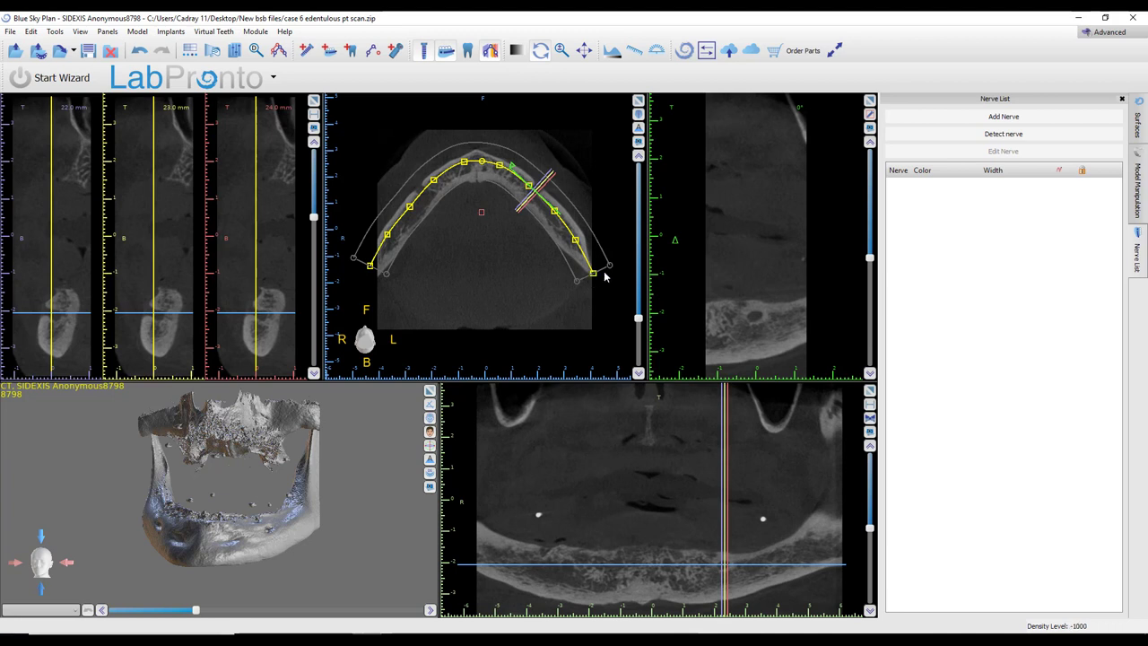
# - Pull the arch curve's right end down and inward, then fine-tune its position
pyautogui.moveTo(593, 279); pyautogui.dragTo(584, 288)
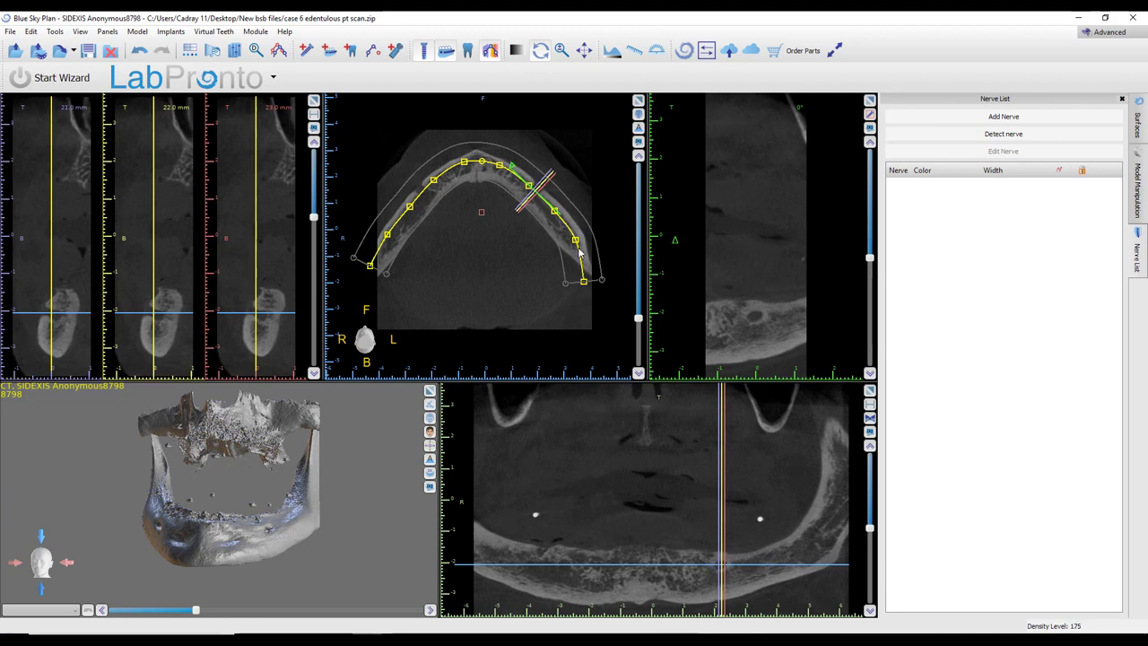
pyautogui.moveTo(583, 287)
pyautogui.mouseDown()
pyautogui.moveTo(601, 283)
pyautogui.moveTo(584, 284)
pyautogui.mouseUp()
pyautogui.moveTo(575, 242); pyautogui.dragTo(570, 249)
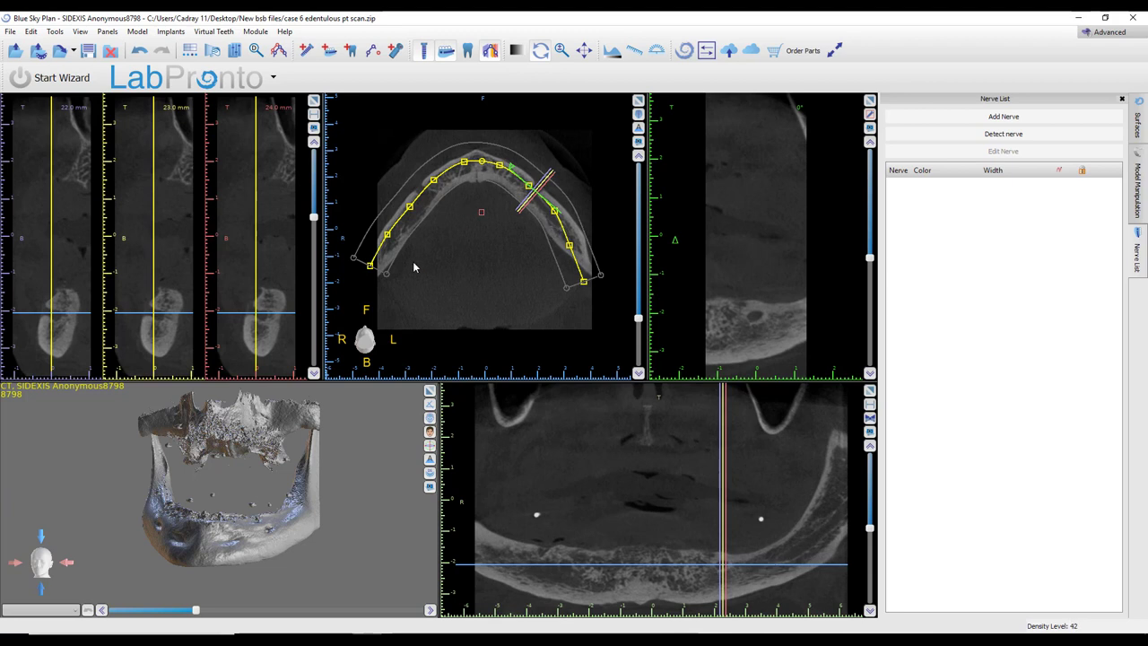
# - Nudge four arch-curve control points onto the ridge and activate Add Nerve tracing
pyautogui.click(387, 234)
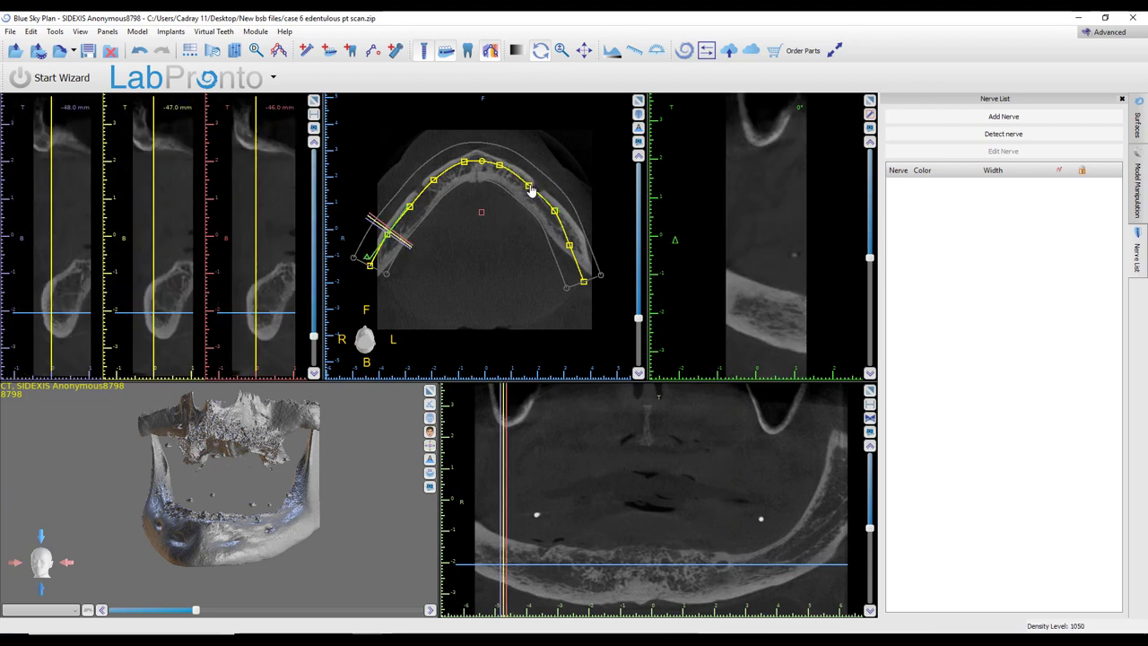
pyautogui.moveTo(530, 191)
pyautogui.mouseDown()
pyautogui.moveTo(523, 198)
pyautogui.moveTo(538, 194)
pyautogui.mouseUp()
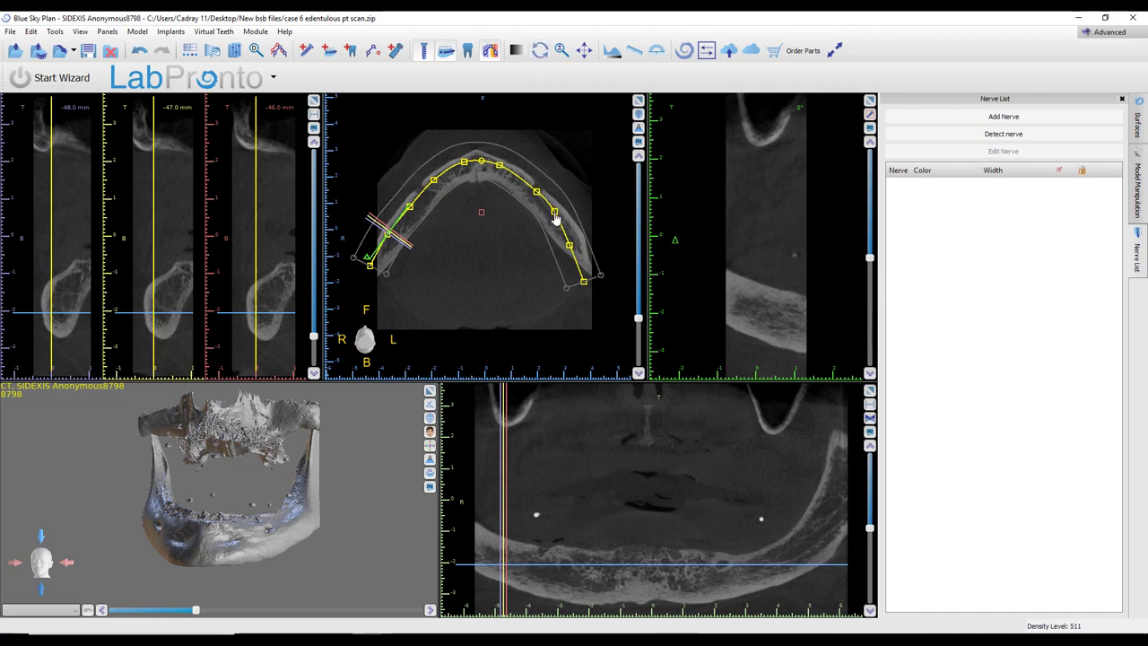
pyautogui.moveTo(556, 216); pyautogui.dragTo(552, 226)
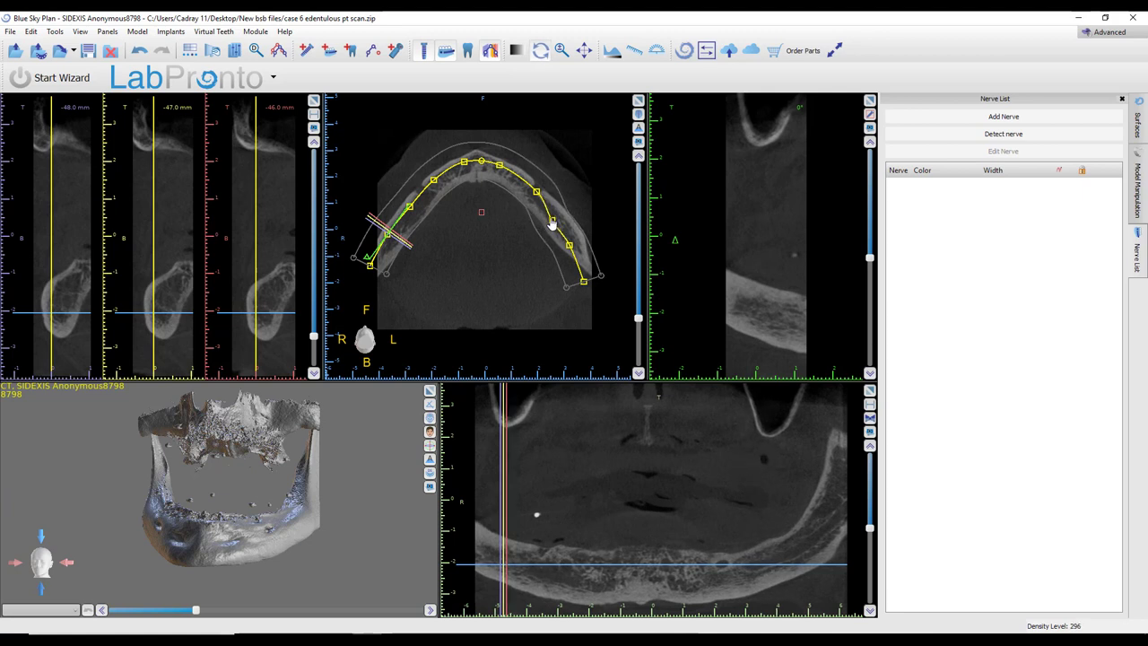
pyautogui.click(636, 485)
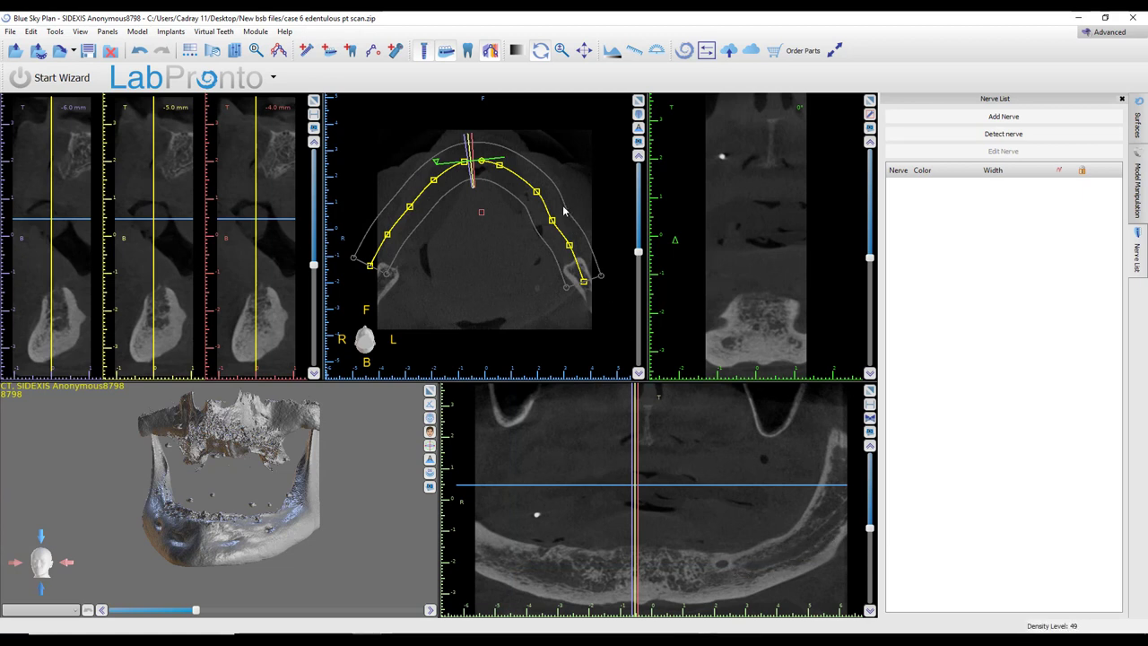
pyautogui.moveTo(552, 224); pyautogui.dragTo(553, 226)
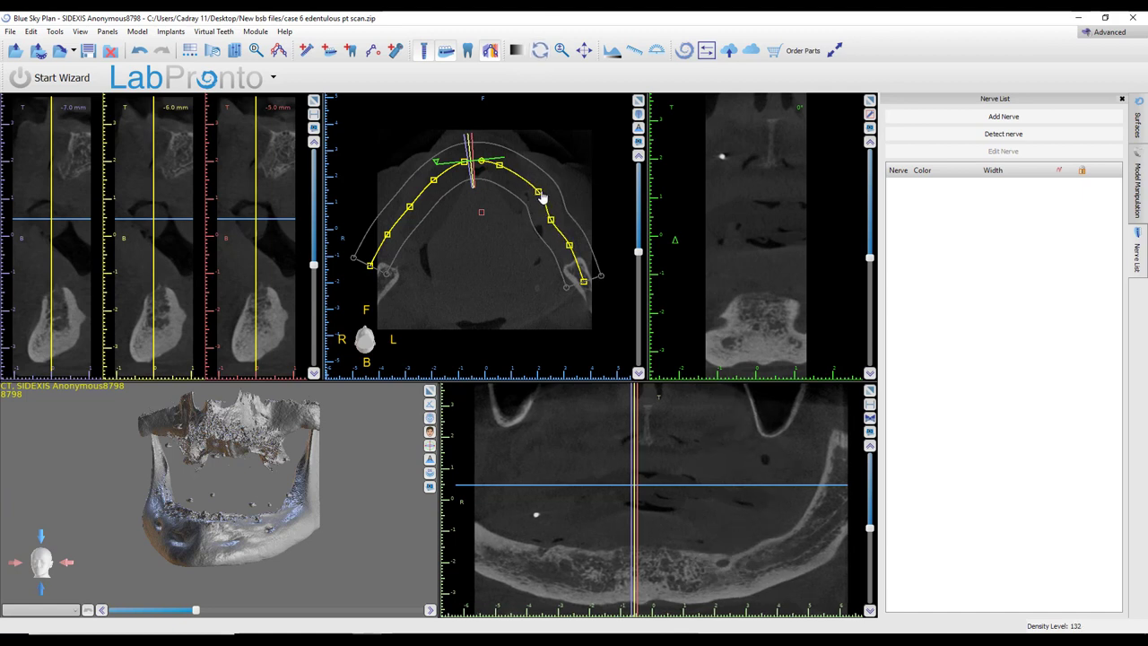
pyautogui.moveTo(536, 196); pyautogui.dragTo(533, 196)
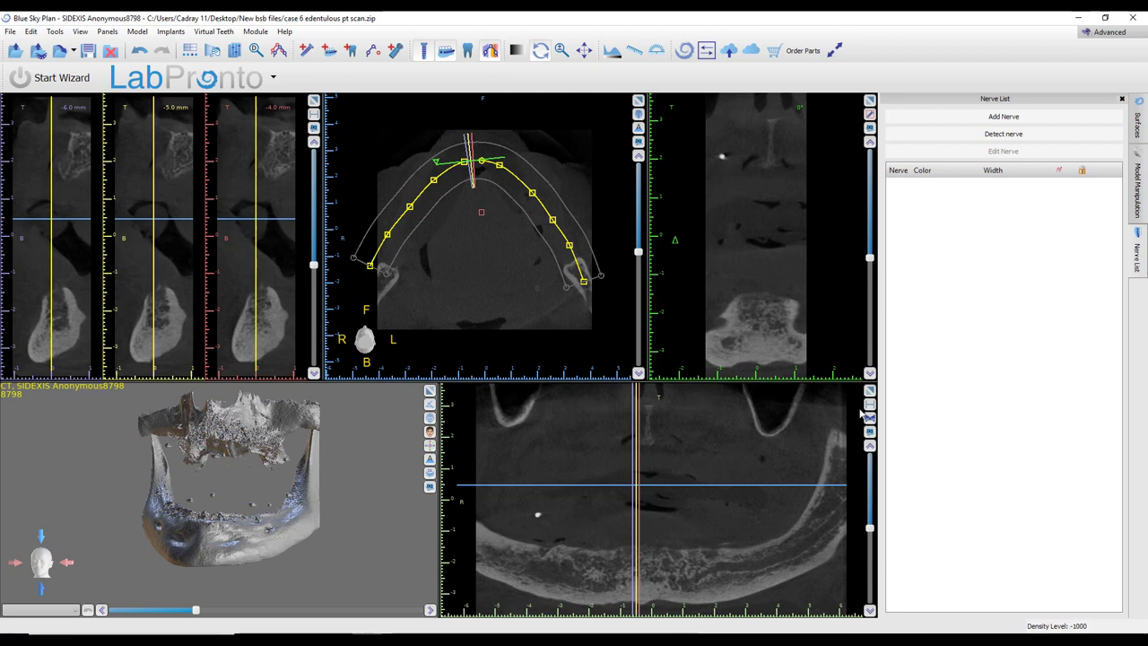
pyautogui.click(1004, 117)
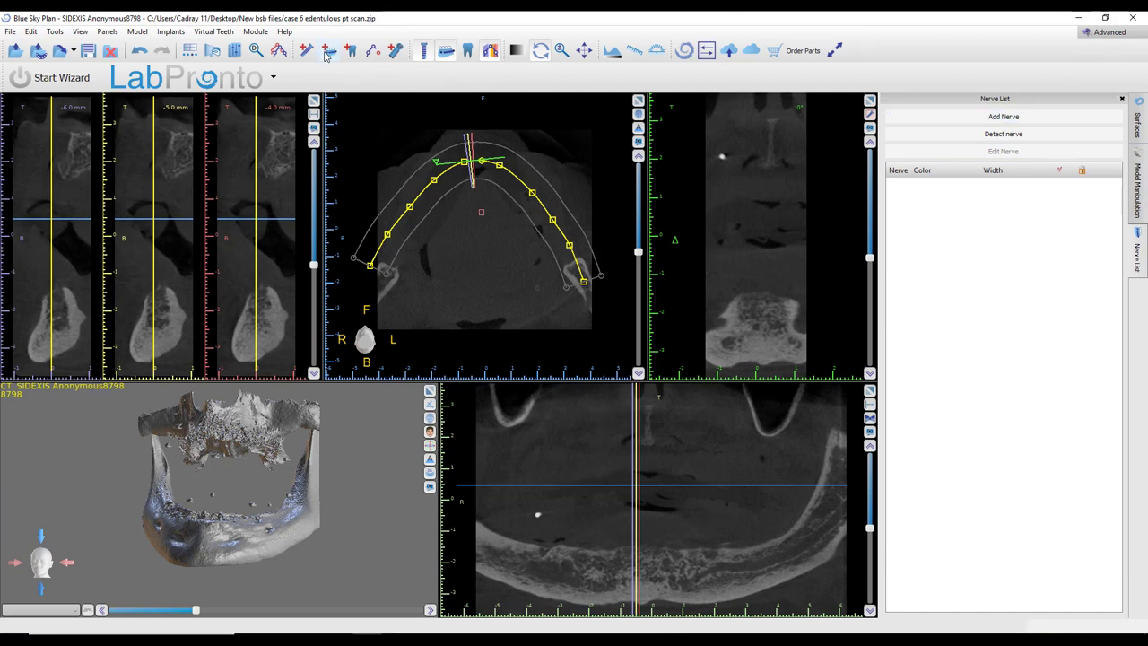
pyautogui.click(329, 52)
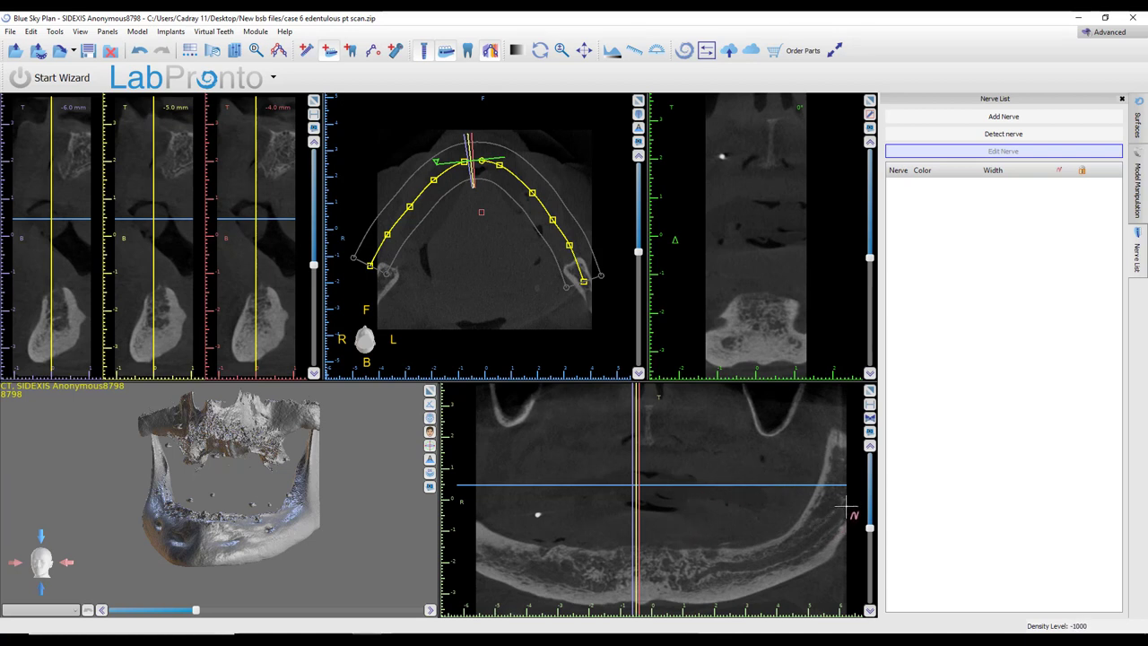
# - Trace nerve 0 along the right canal with seven panorama points, finishing in the cross-section
pyautogui.click(845, 508)
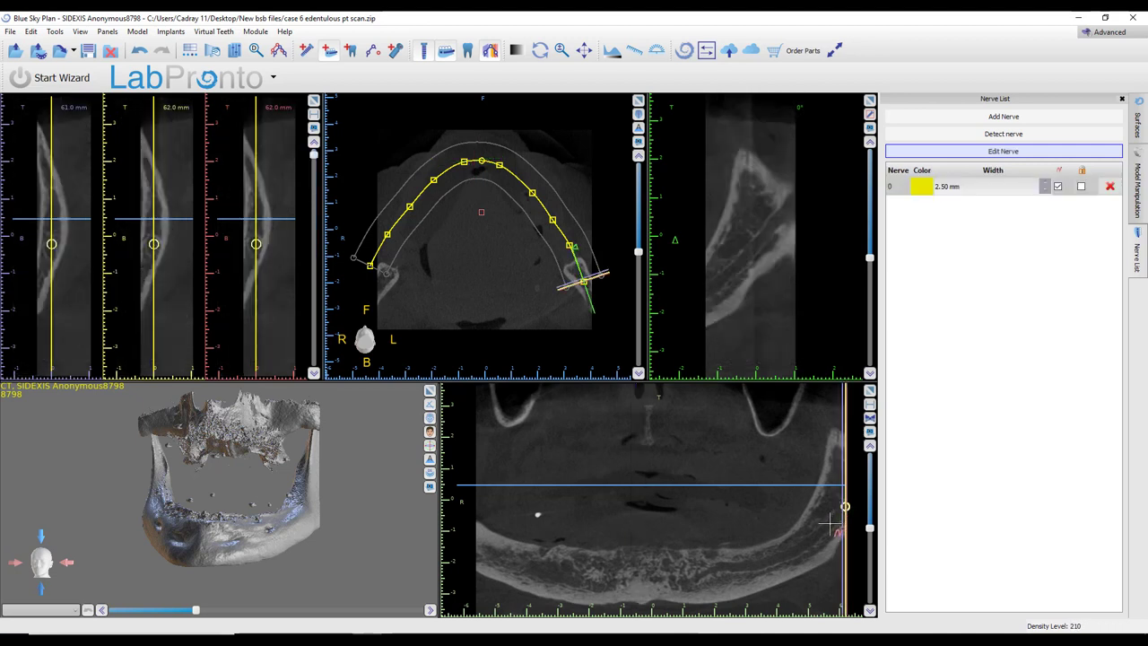
pyautogui.click(831, 524)
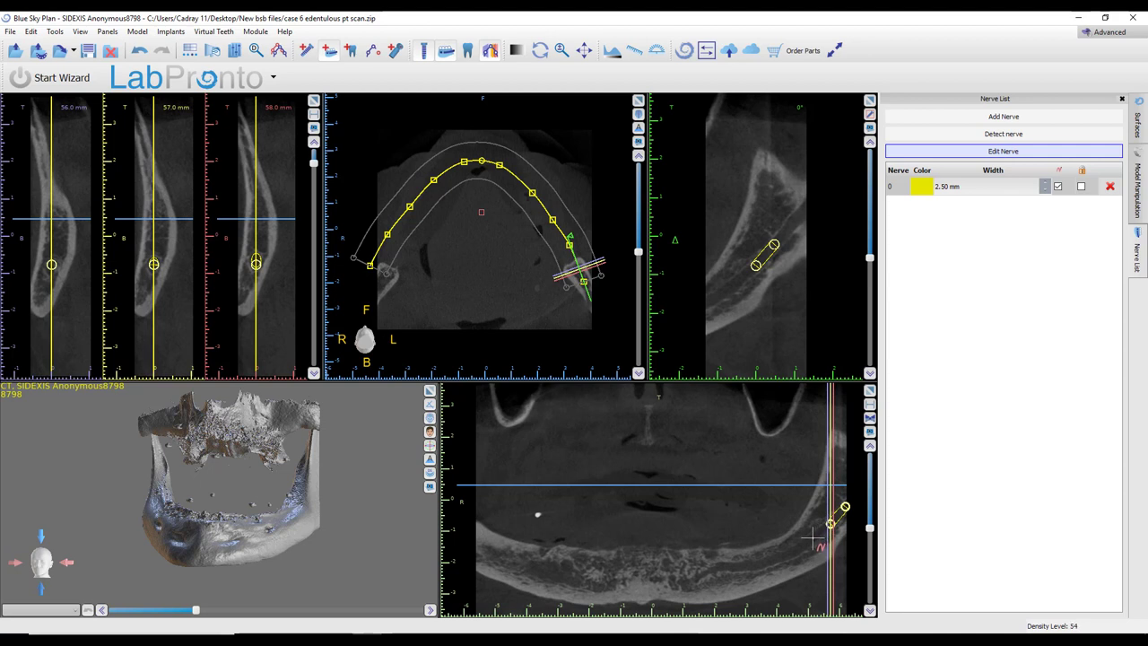
pyautogui.click(813, 538)
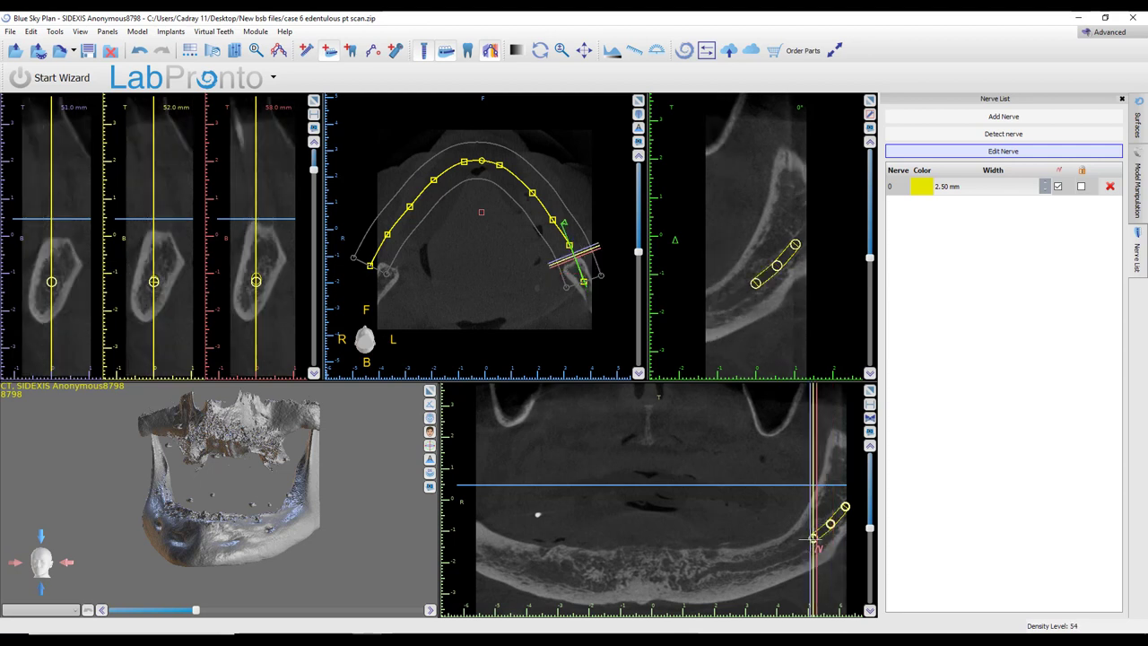
pyautogui.click(793, 551)
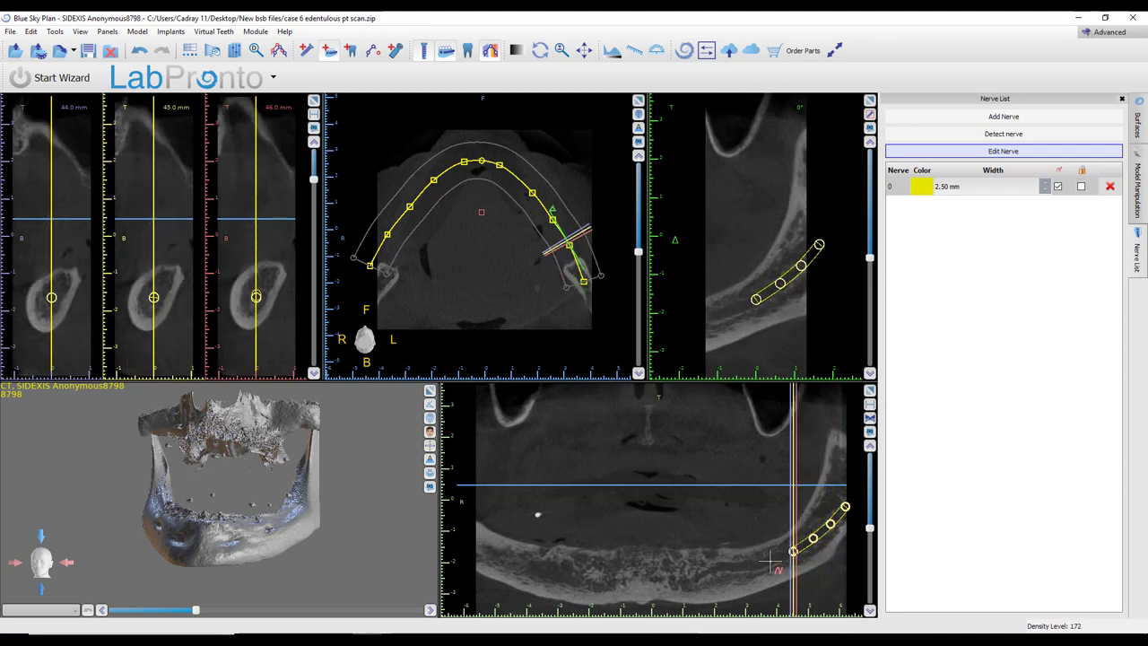
pyautogui.click(771, 561)
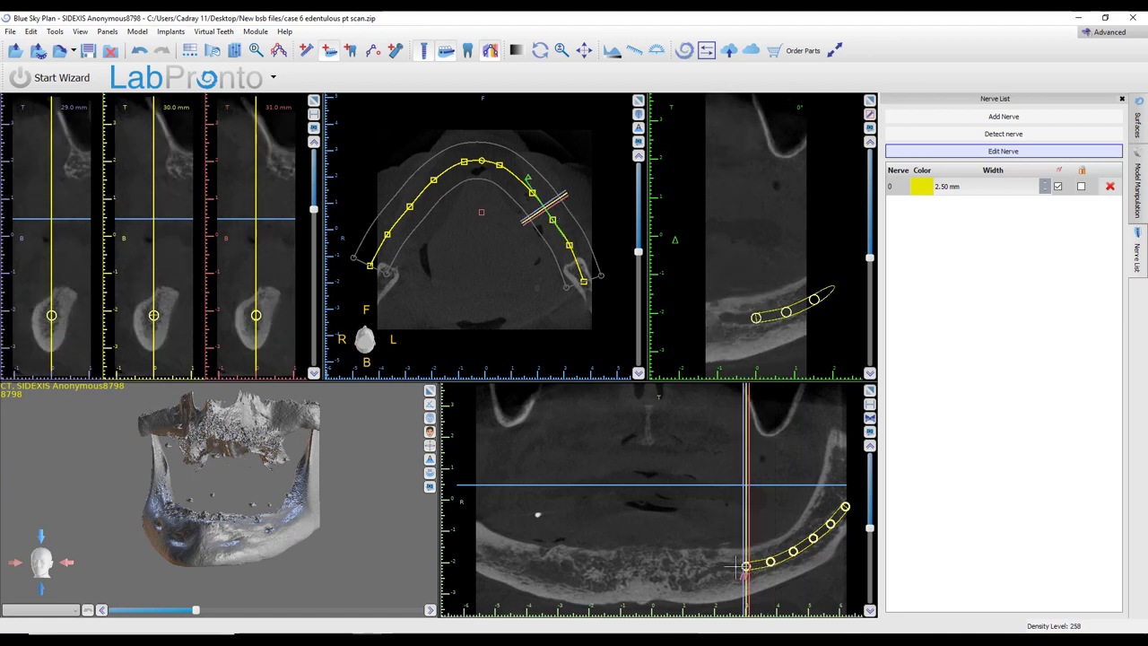
pyautogui.click(734, 566)
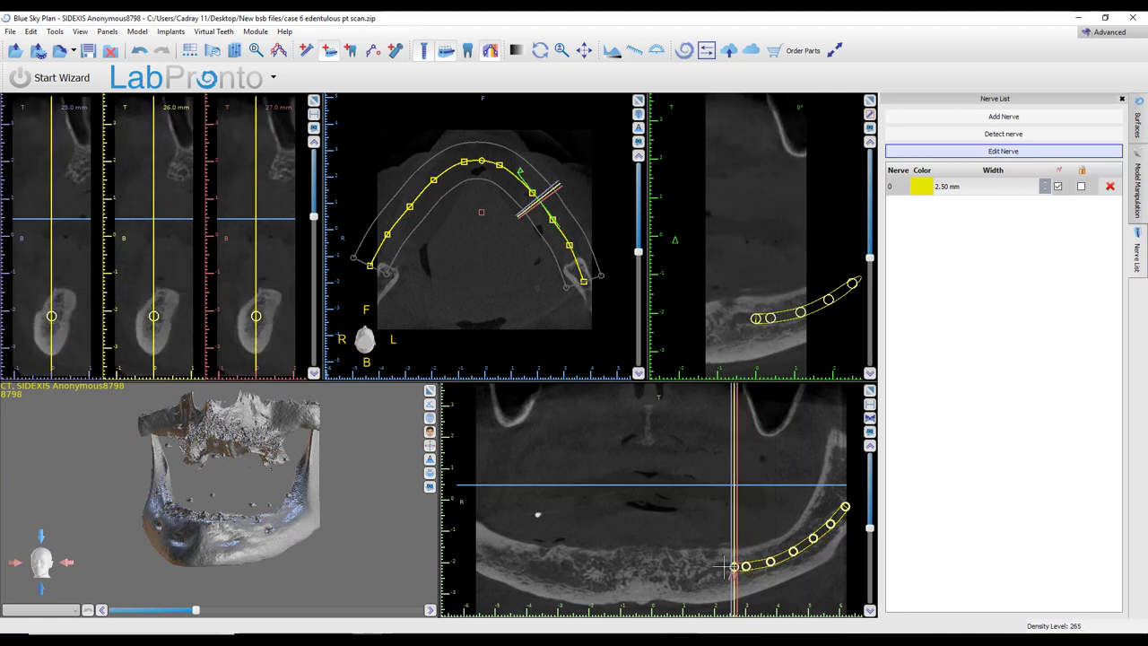
pyautogui.click(722, 566)
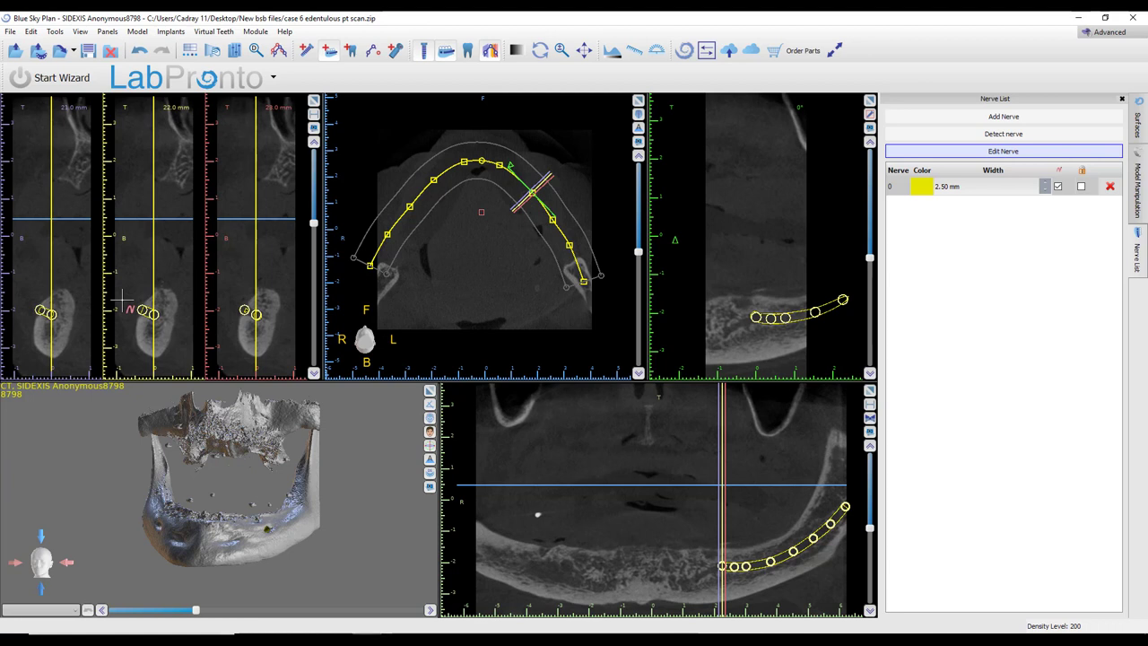
pyautogui.doubleClick(123, 300)
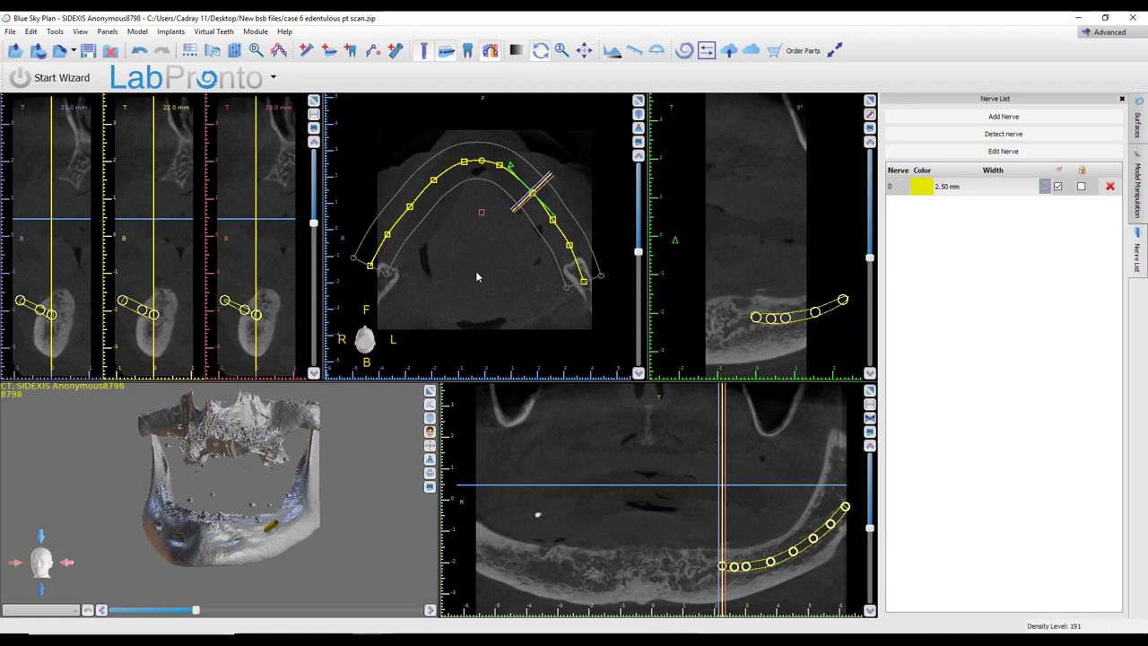
pyautogui.press('pagedown')
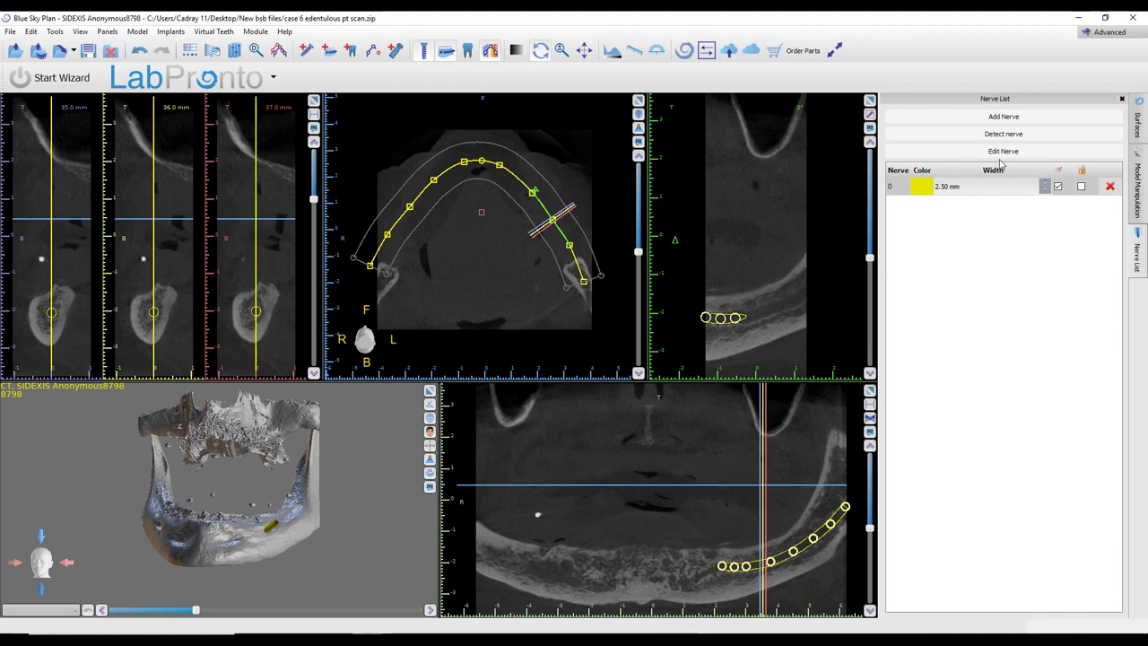
pyautogui.click(1013, 152)
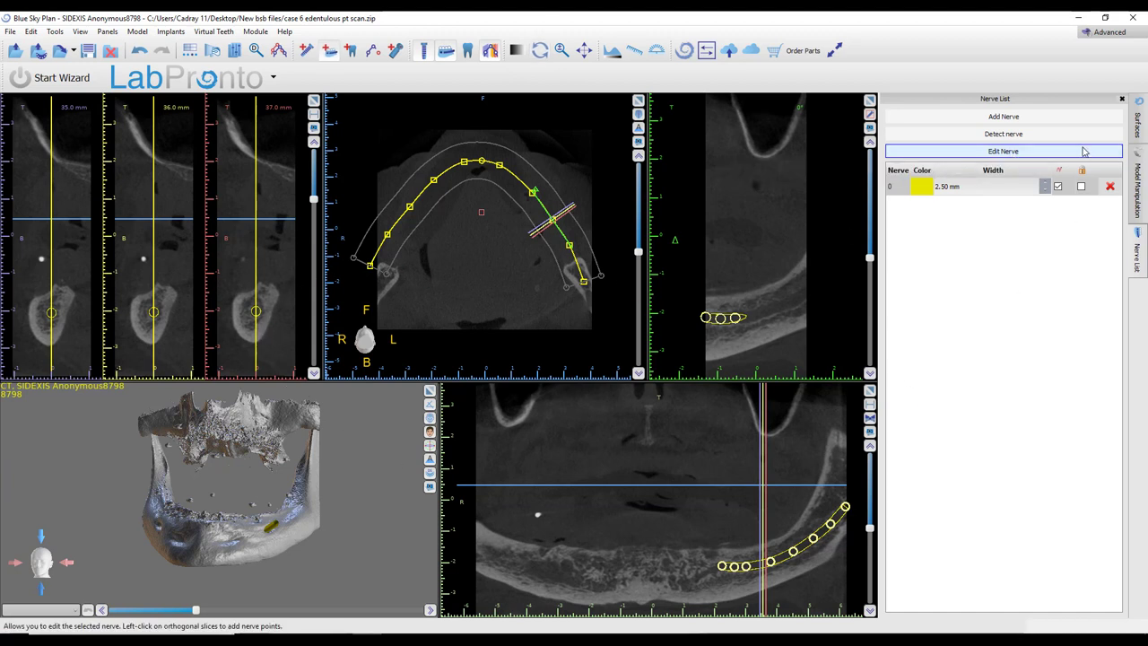
pyautogui.click(1081, 150)
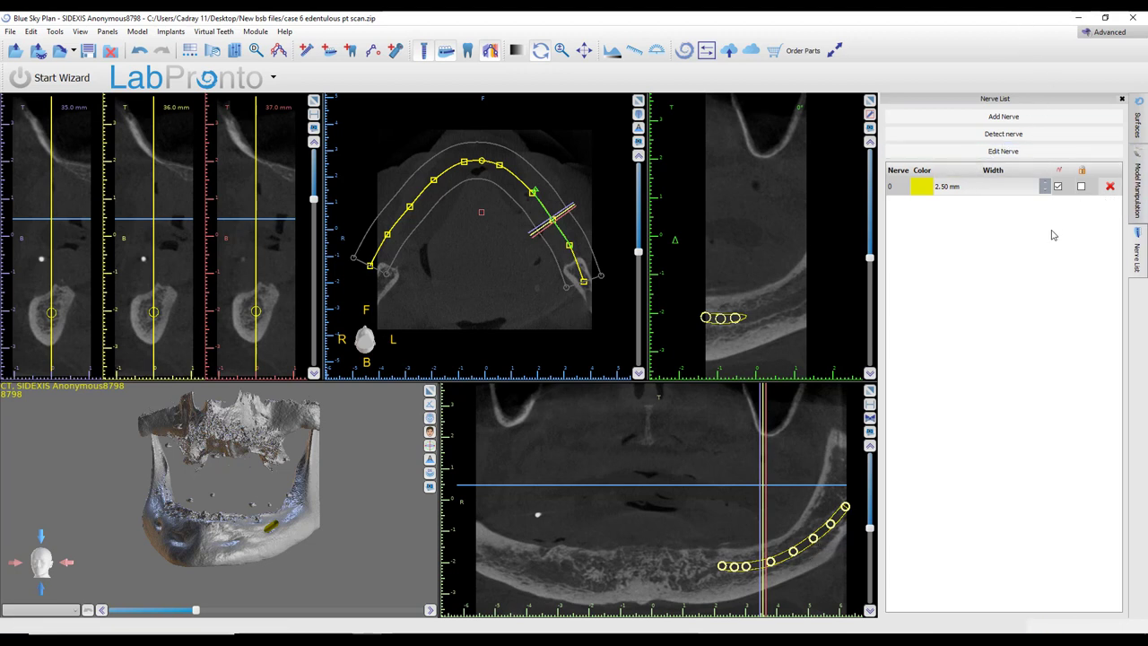
# - Unlock nerve 0, move its end control point along the canal, and lock it again
pyautogui.click(1082, 187)
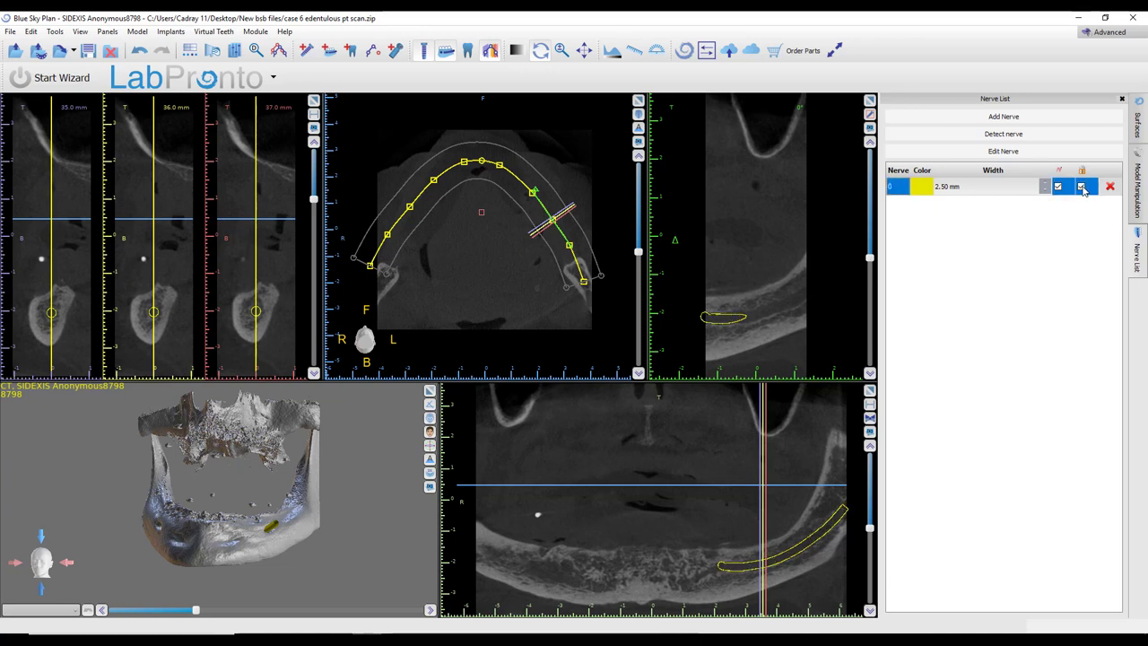
pyautogui.click(1081, 187)
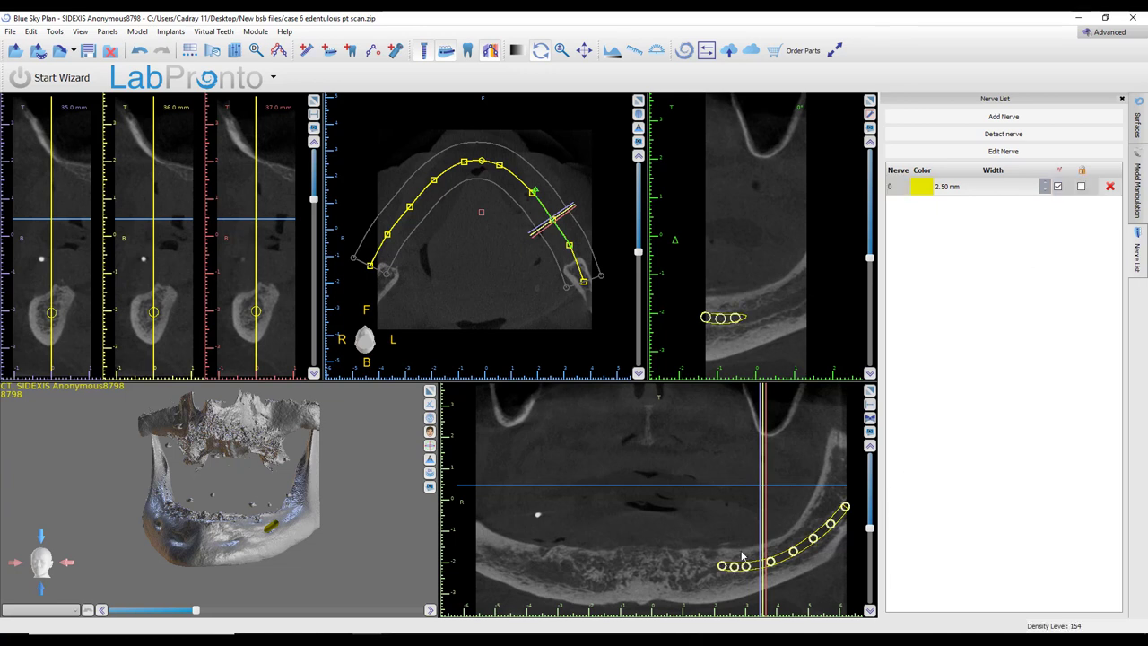
pyautogui.scroll(-4, 791, 524)
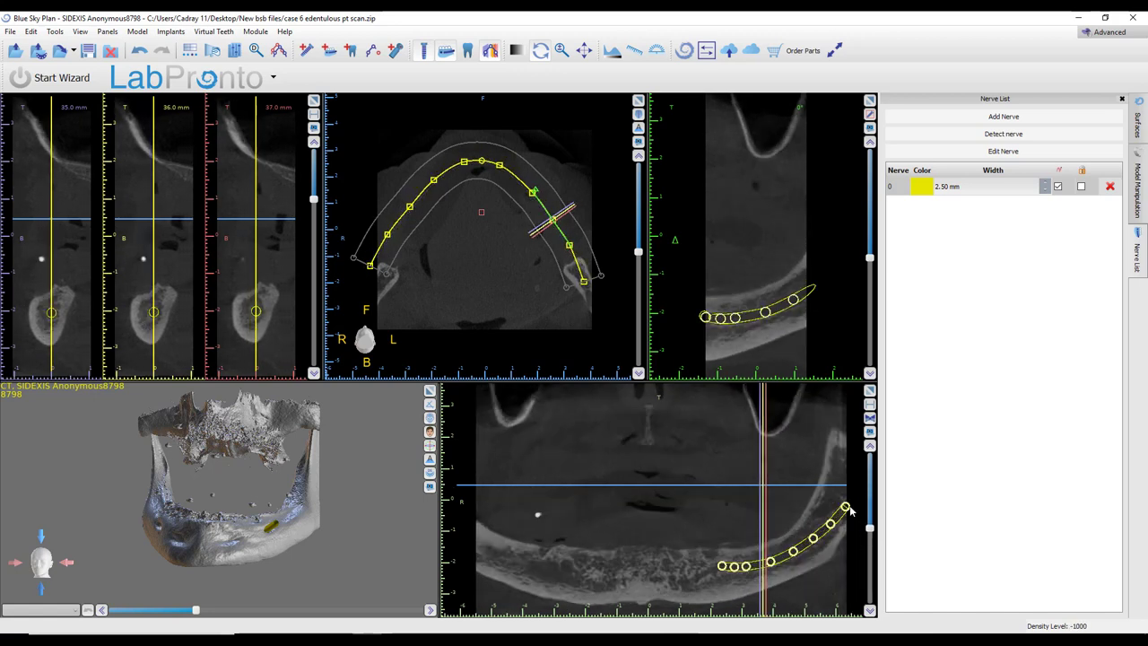
pyautogui.moveTo(811, 538); pyautogui.dragTo(818, 547)
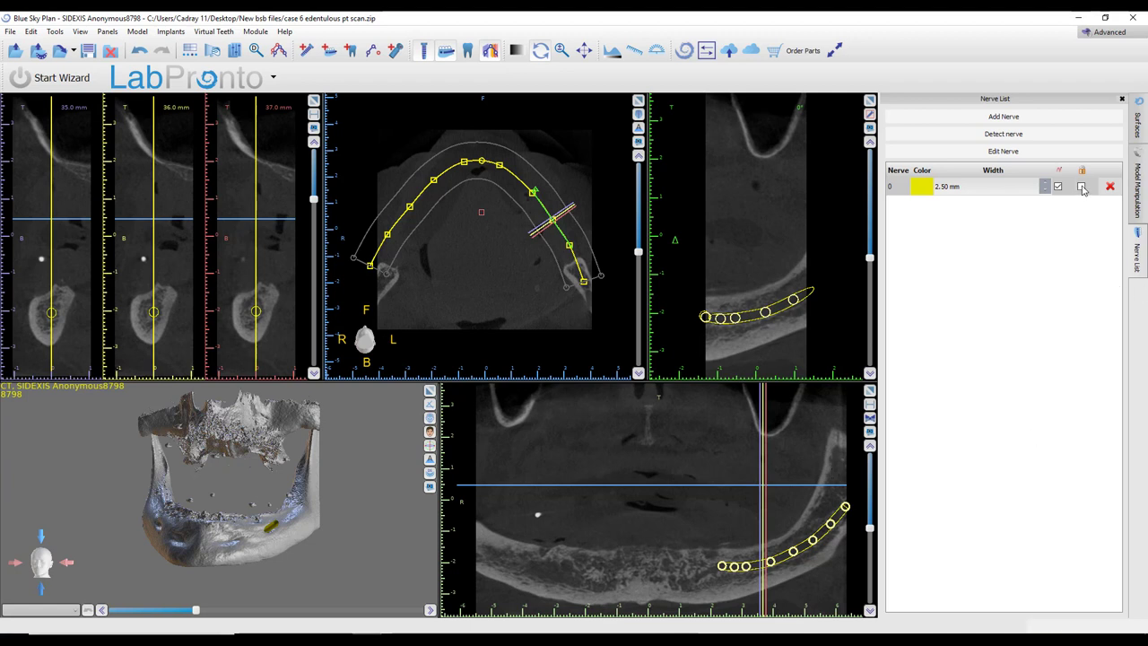
pyautogui.click(1082, 186)
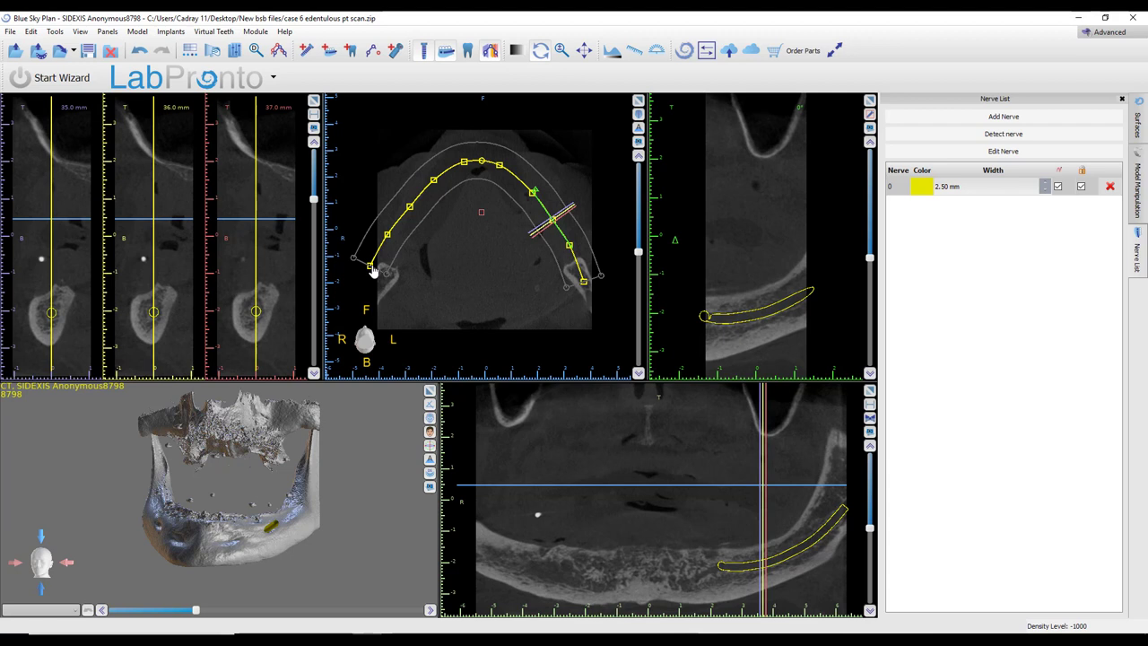
# - Reshape the arch curve's left end with four control-point drags, then reposition the slices
pyautogui.moveTo(370, 267); pyautogui.dragTo(378, 295)
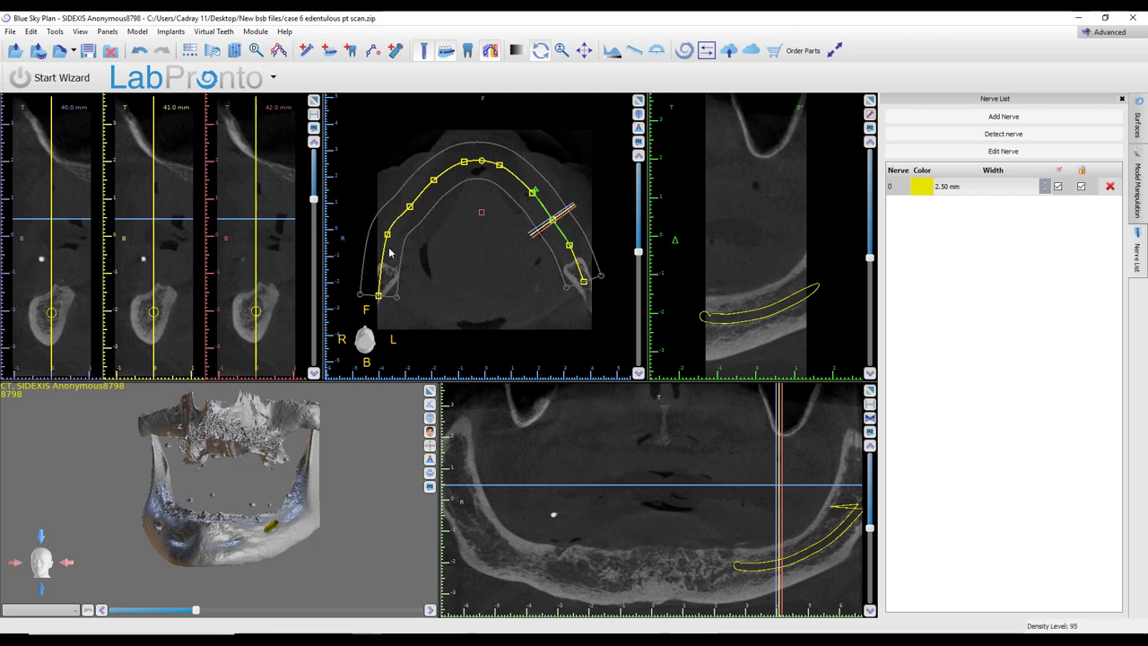
pyautogui.moveTo(387, 236); pyautogui.dragTo(394, 251)
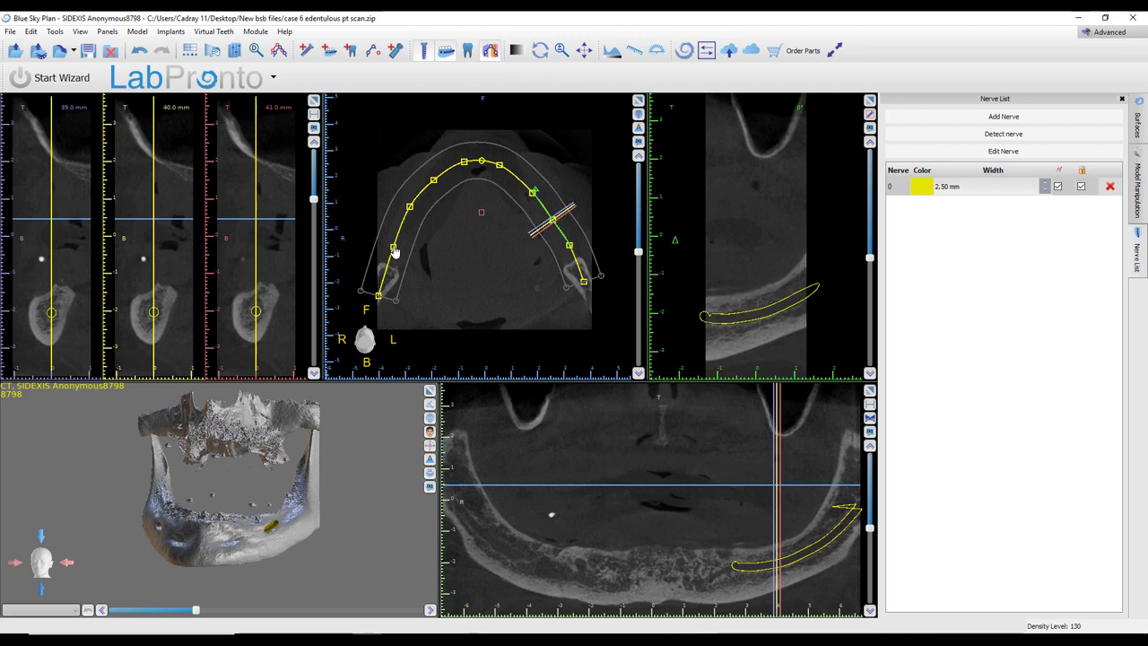
pyautogui.moveTo(395, 251); pyautogui.dragTo(392, 248)
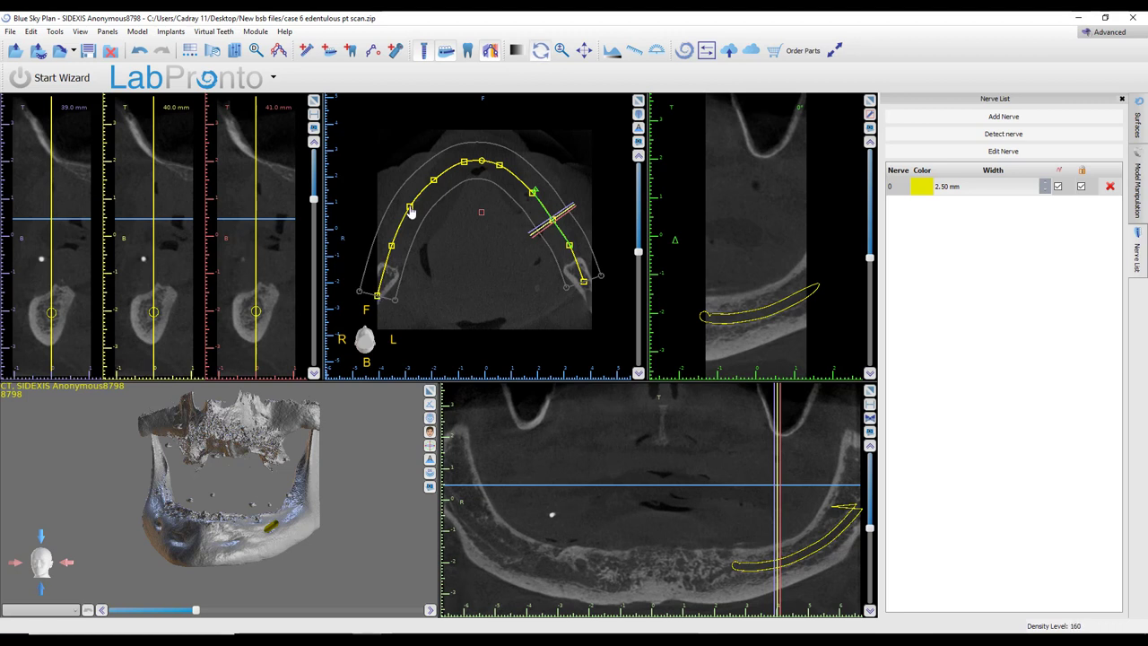
pyautogui.moveTo(412, 212); pyautogui.dragTo(418, 213)
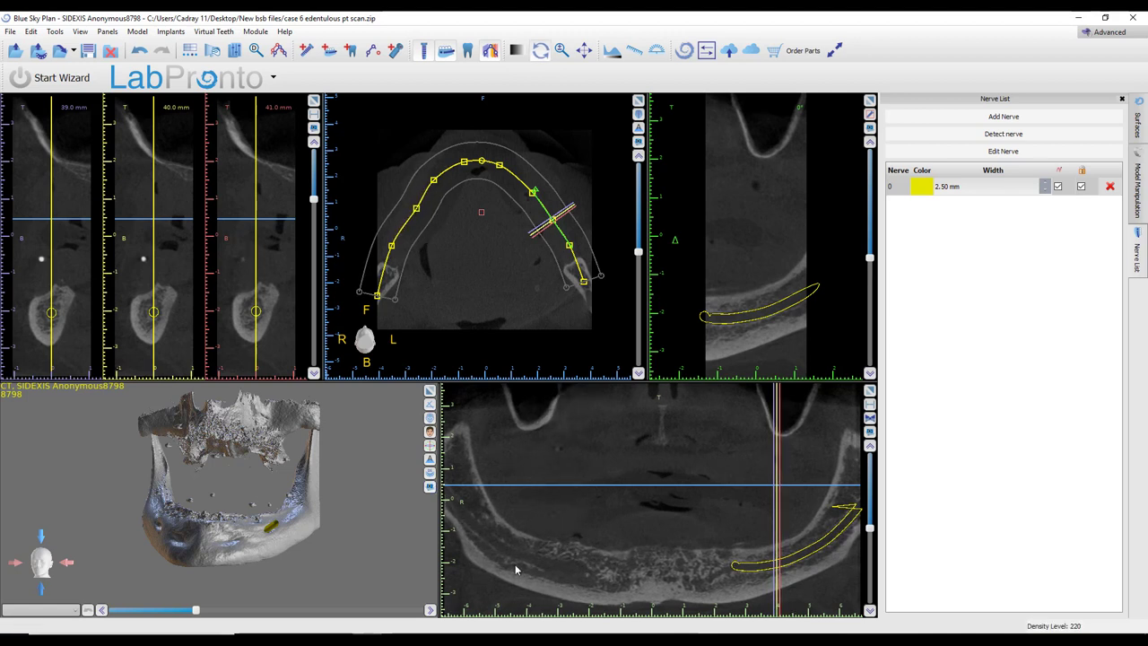
pyautogui.click(581, 570)
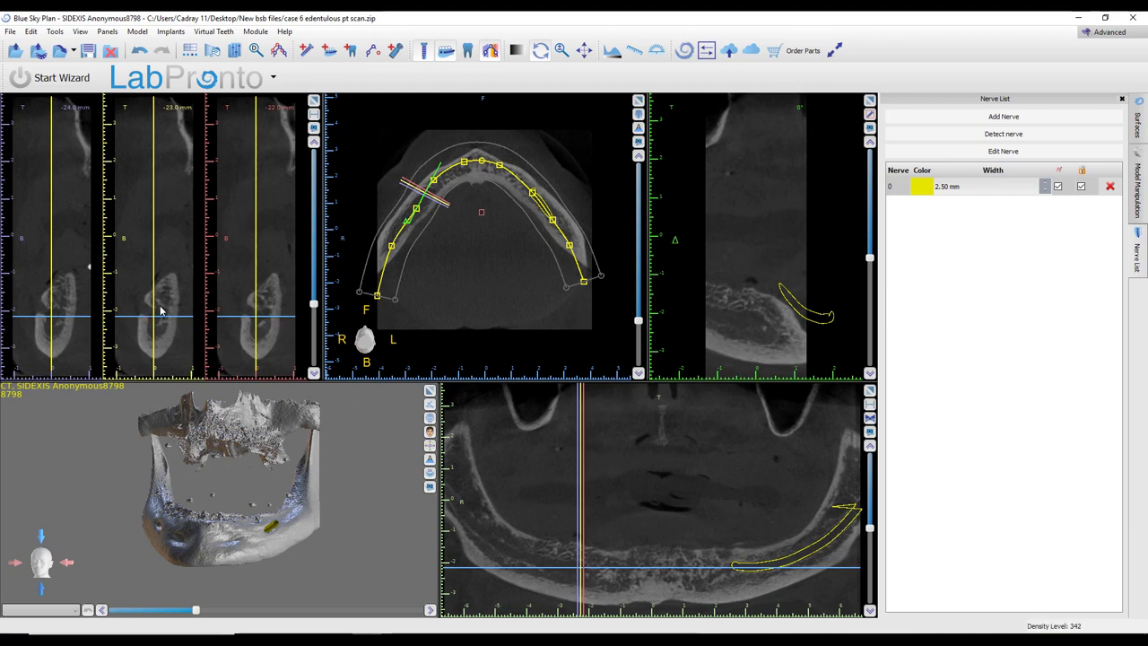
pyautogui.click(722, 517)
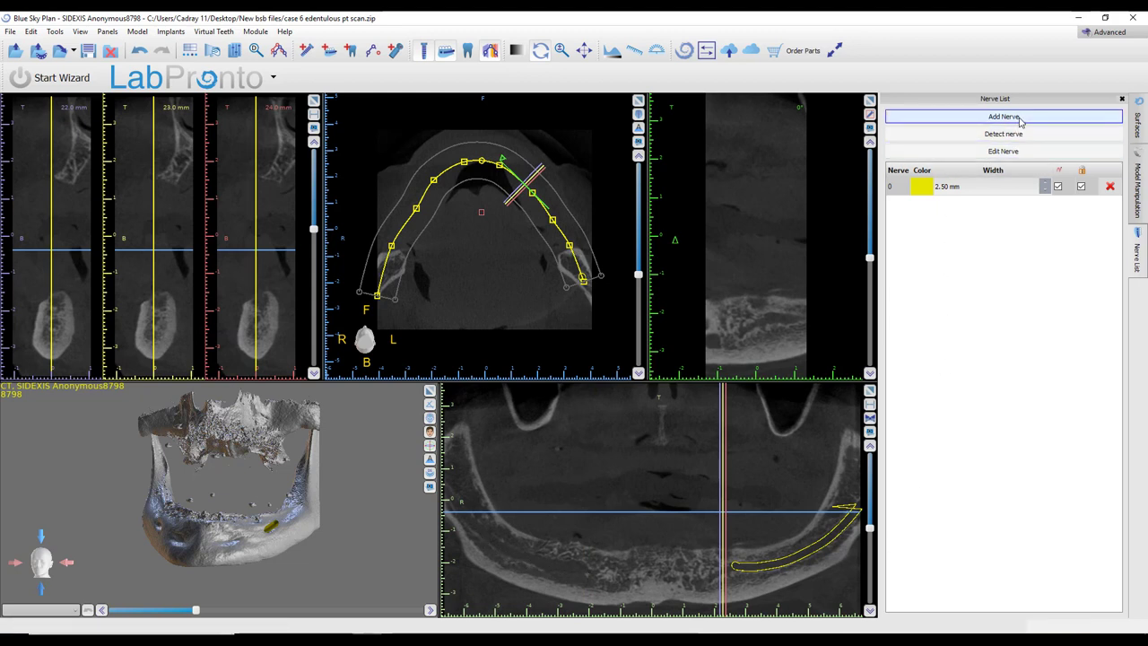
# - Trace nerve 1 along the left canal with eight panorama points plus one cross-section point
pyautogui.click(1020, 118)
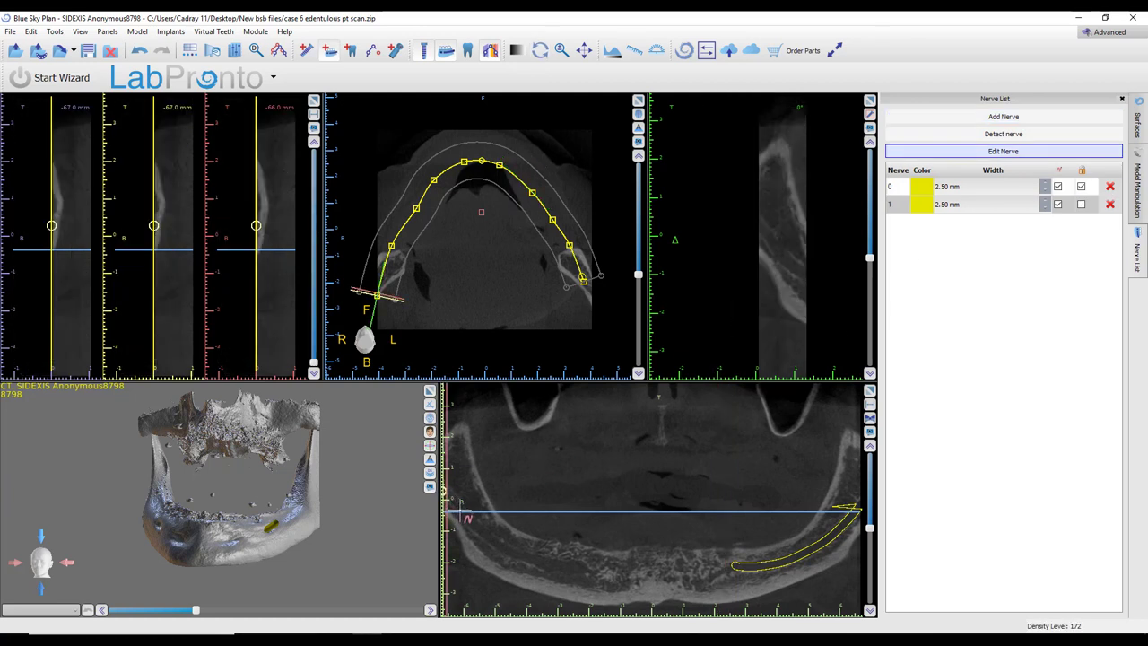
pyautogui.click(460, 510)
pyautogui.click(474, 525)
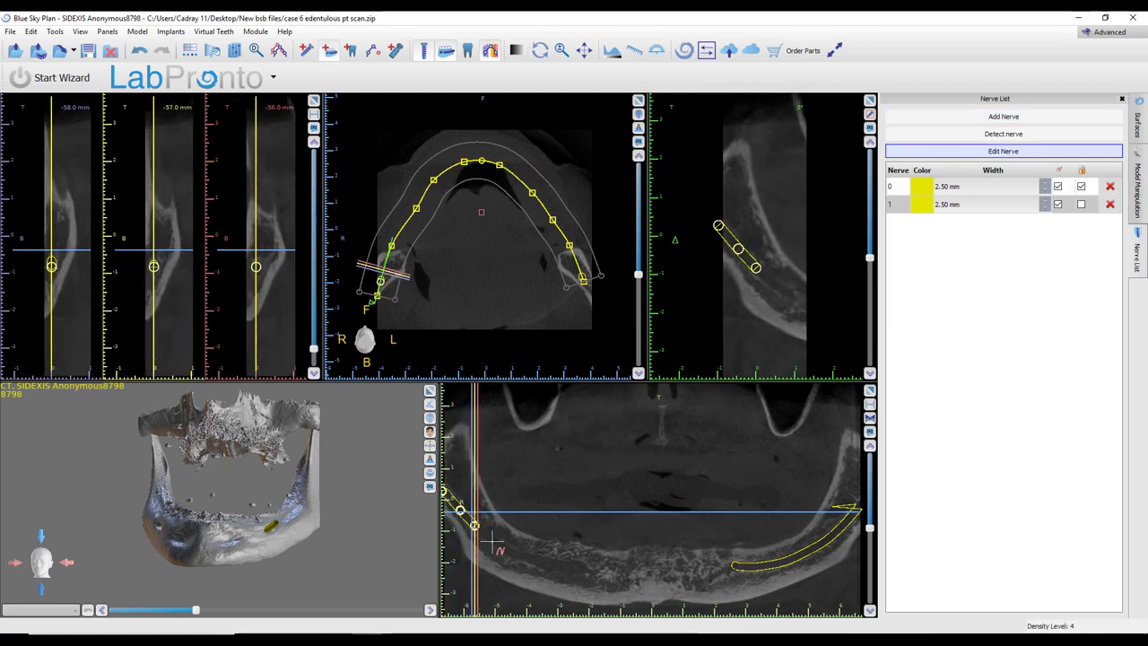
pyautogui.click(494, 542)
pyautogui.click(512, 554)
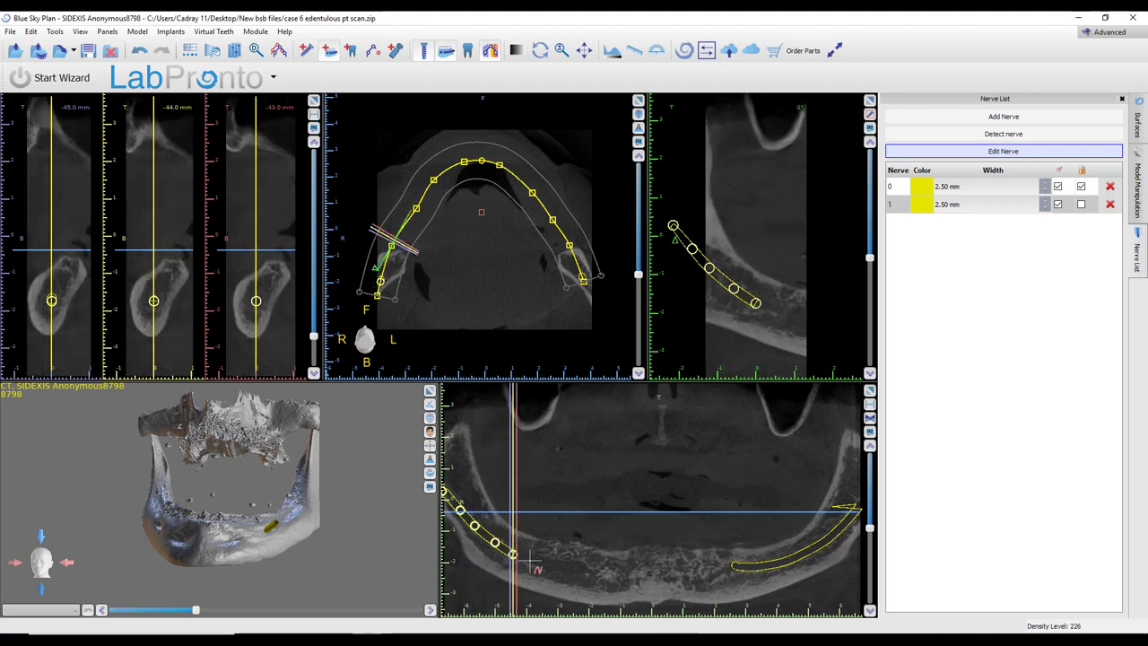
pyautogui.click(535, 562)
pyautogui.click(548, 563)
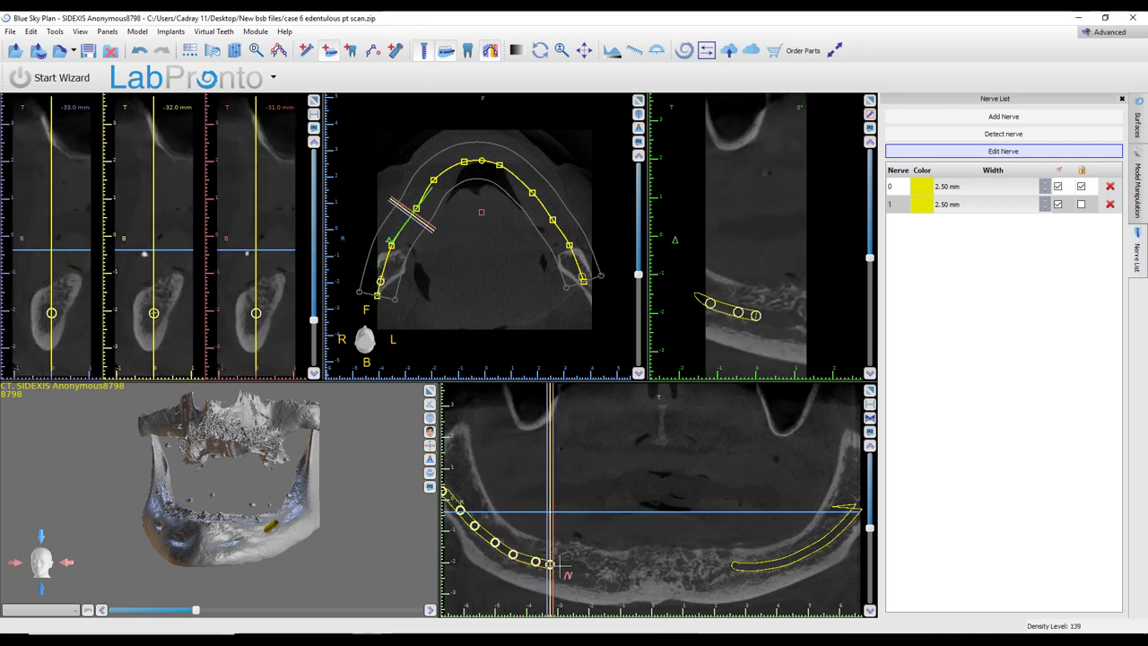
pyautogui.click(565, 566)
pyautogui.click(578, 566)
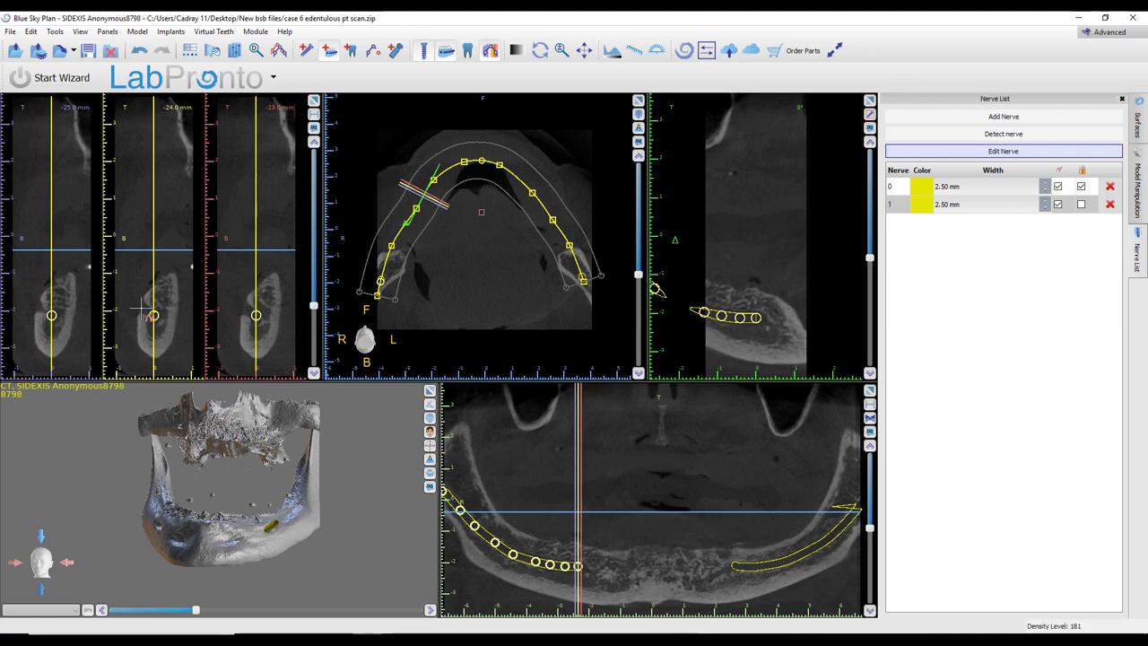
pyautogui.click(141, 309)
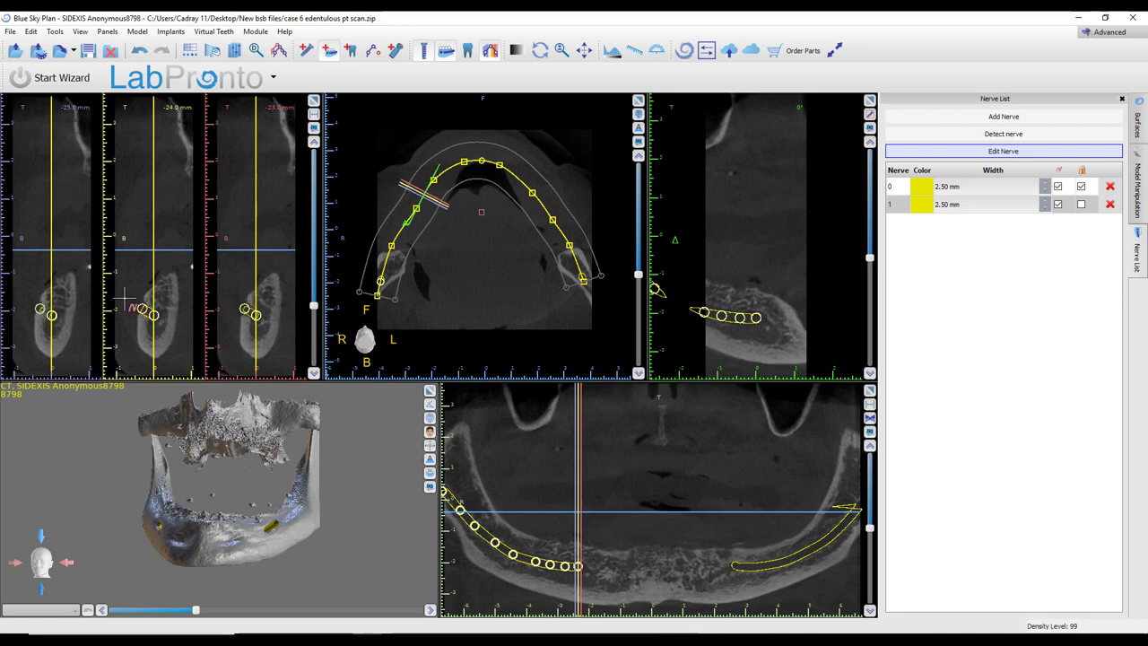
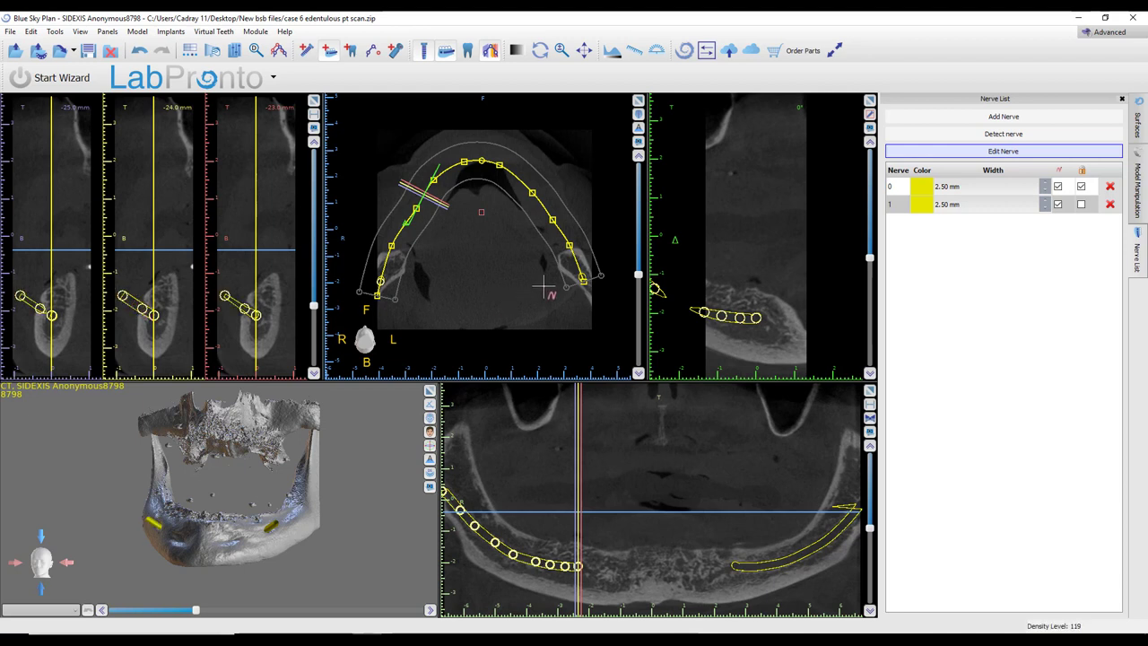
# - Undo the accidental mid-arch nerve point, leaving only the two 2.50 mm canals
pyautogui.click(489, 259)
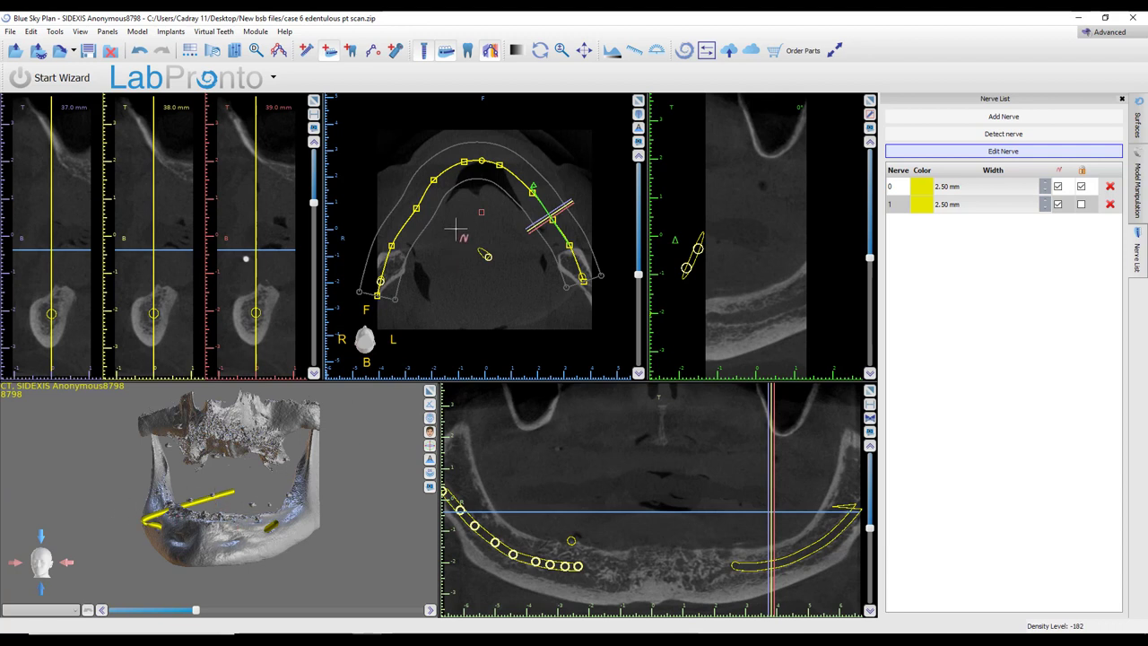
pyautogui.click(138, 51)
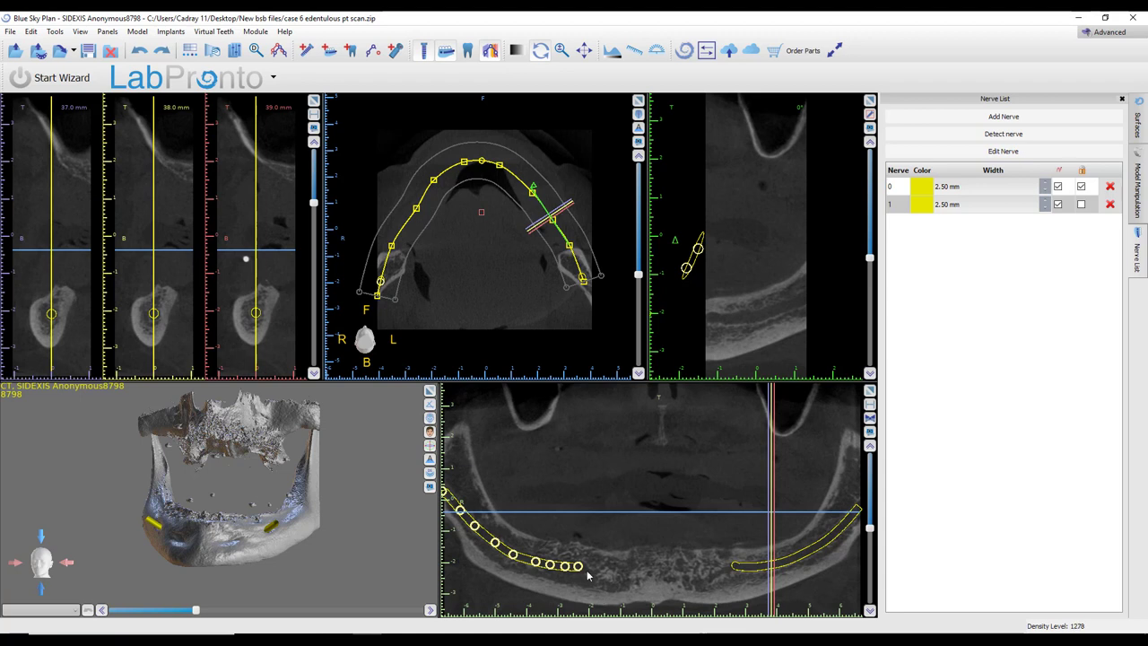
# - Lock nerve 1, clear the selection, and maximize the axial view to fill the workspace
pyautogui.click(1081, 204)
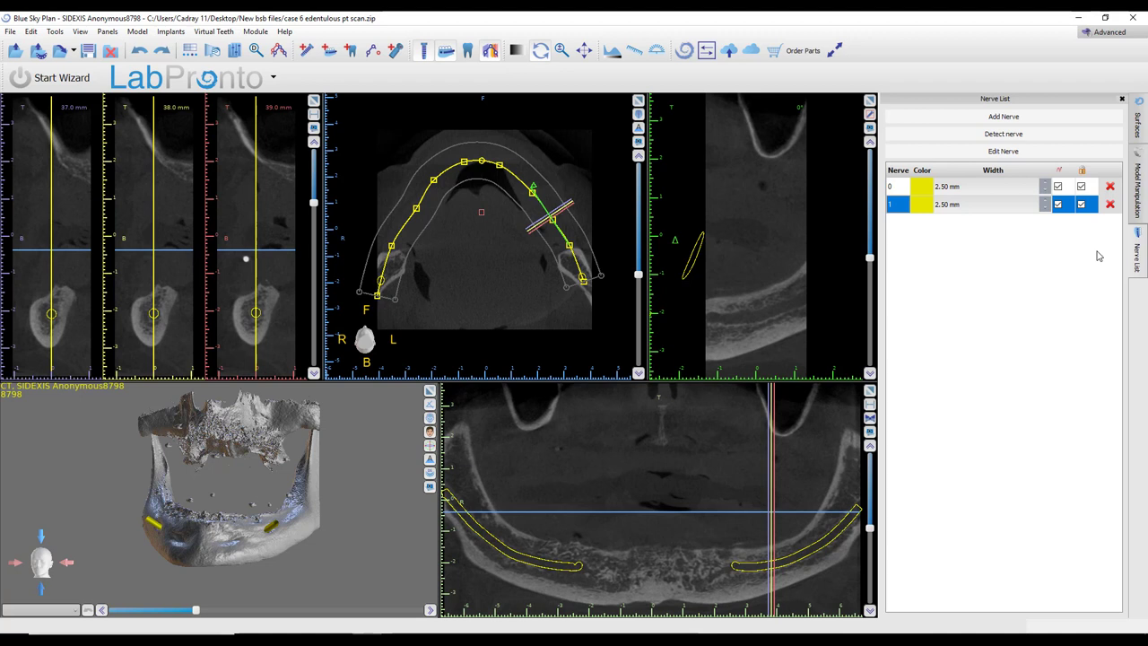
pyautogui.click(772, 233)
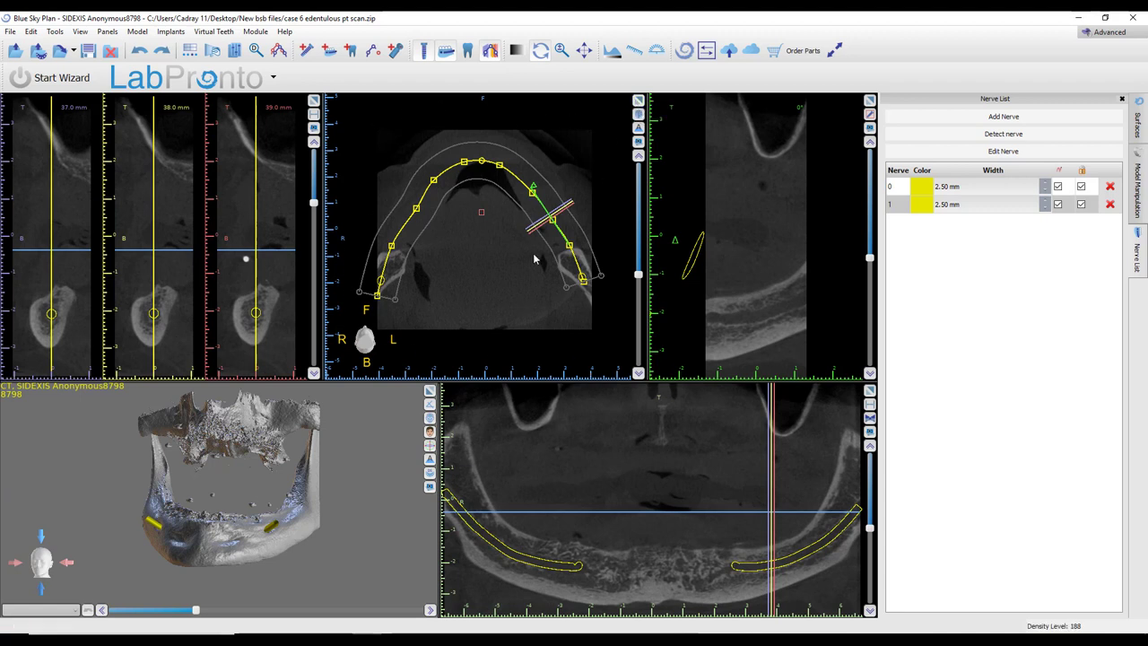
pyautogui.click(720, 567)
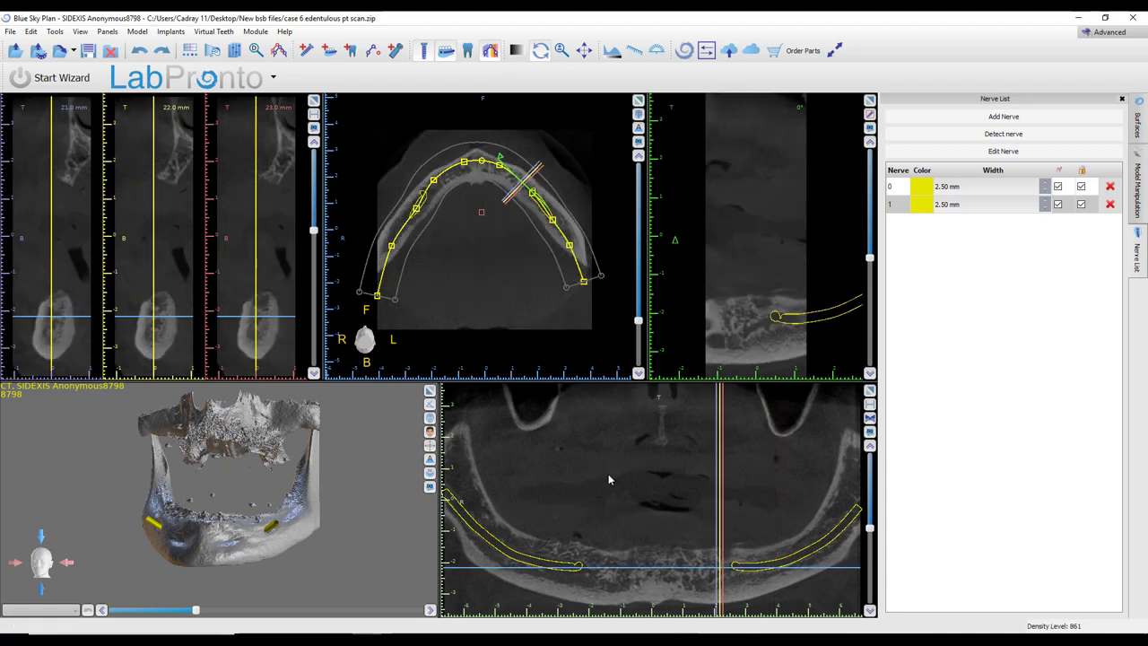
pyautogui.click(638, 100)
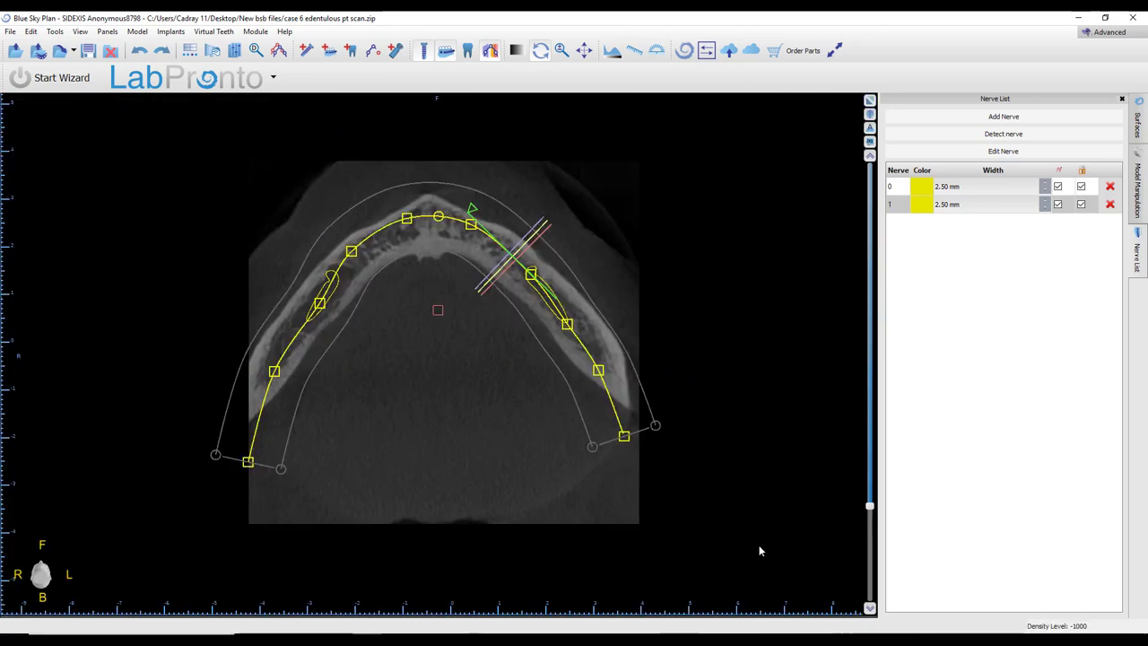
# - Centre the jaw in the axial view and hide the arch curve and panoramic slice lines
pyautogui.scroll(3, 759, 545)
pyautogui.moveTo(797, 348); pyautogui.dragTo(786, 402, button='right')
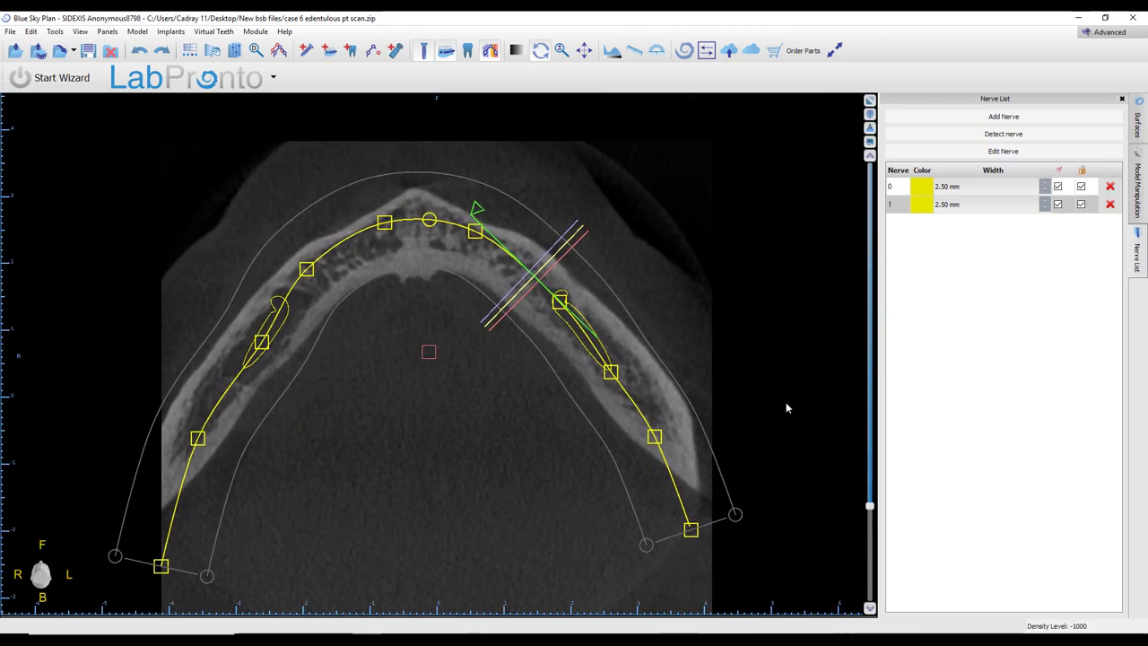
pyautogui.click(490, 52)
pyautogui.click(491, 51)
pyautogui.click(490, 51)
pyautogui.click(491, 51)
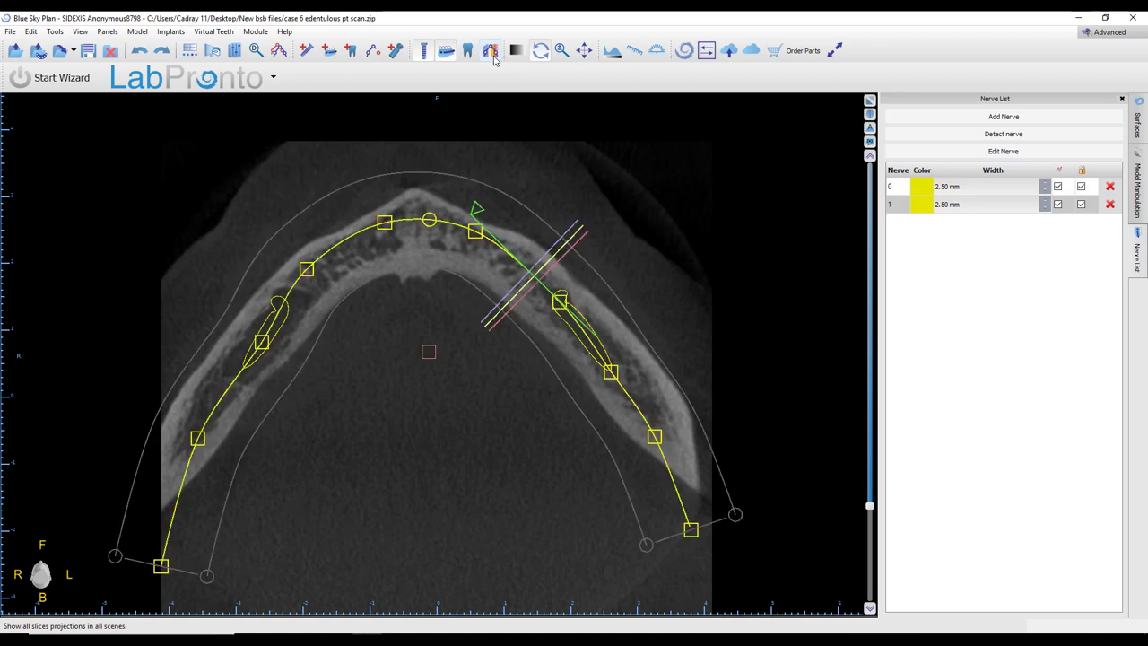
pyautogui.click(491, 51)
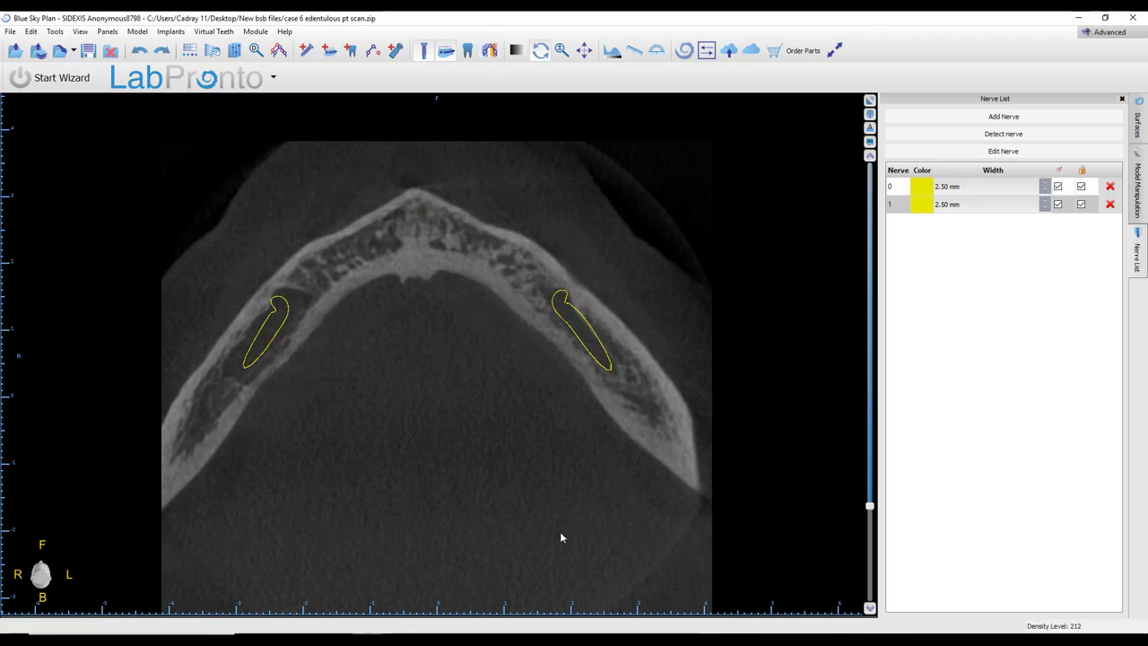
# - Unlock nerve 1 and step through neighbouring axial slices inspecting both nerve outlines
pyautogui.click(1087, 176)
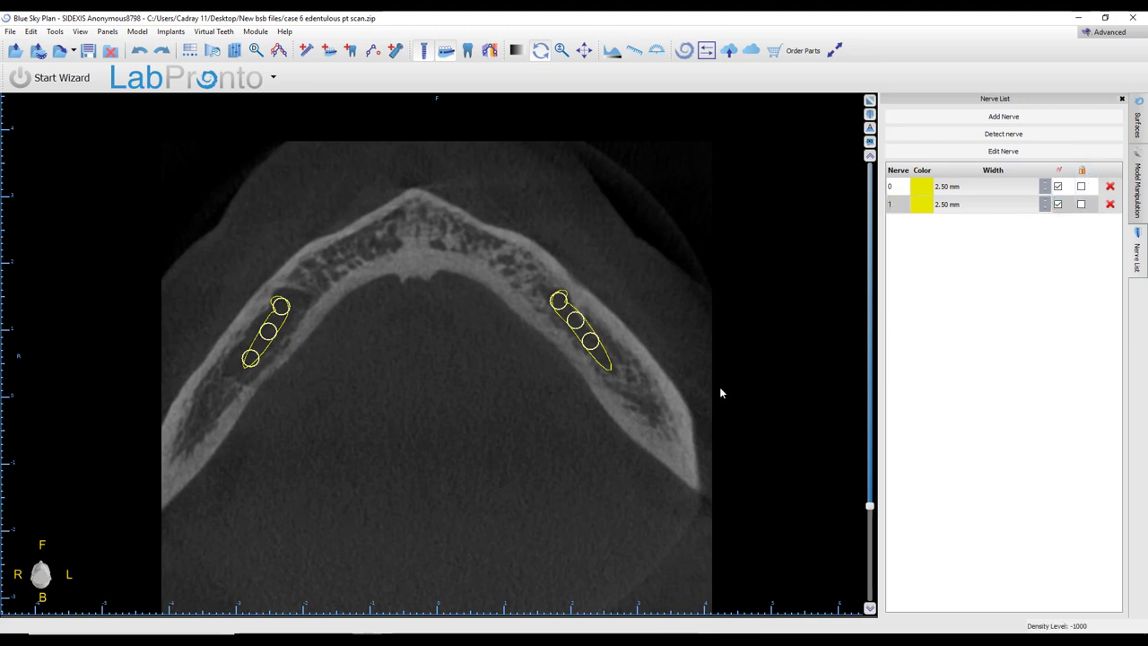
pyautogui.scroll(8, 422, 318)
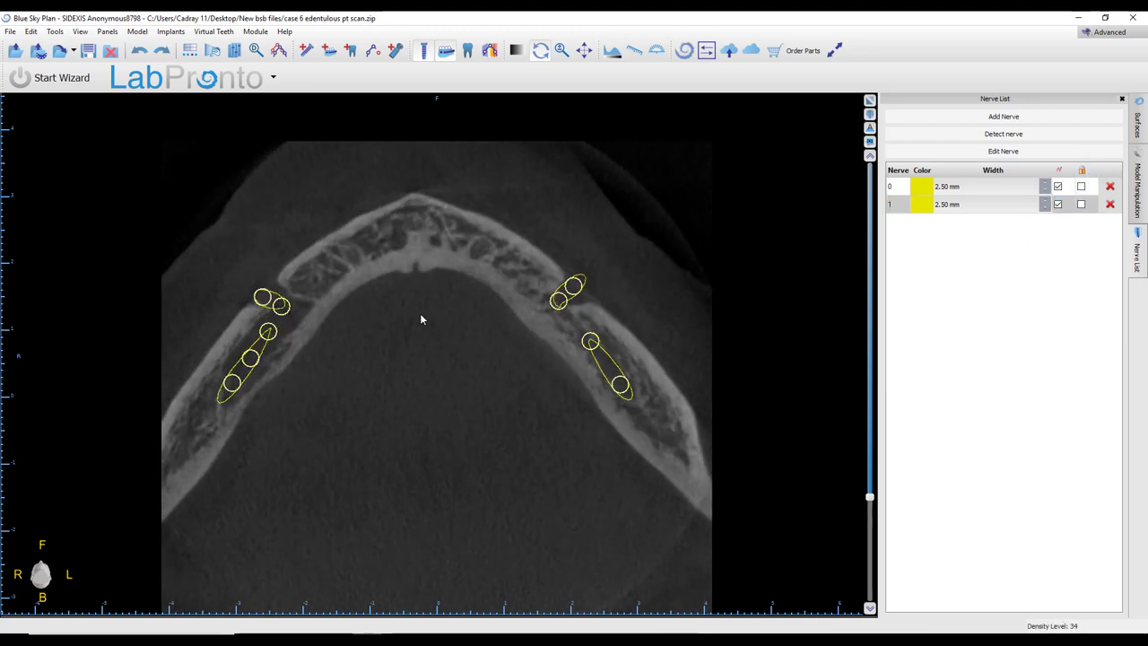
pyautogui.scroll(-6, 441, 309)
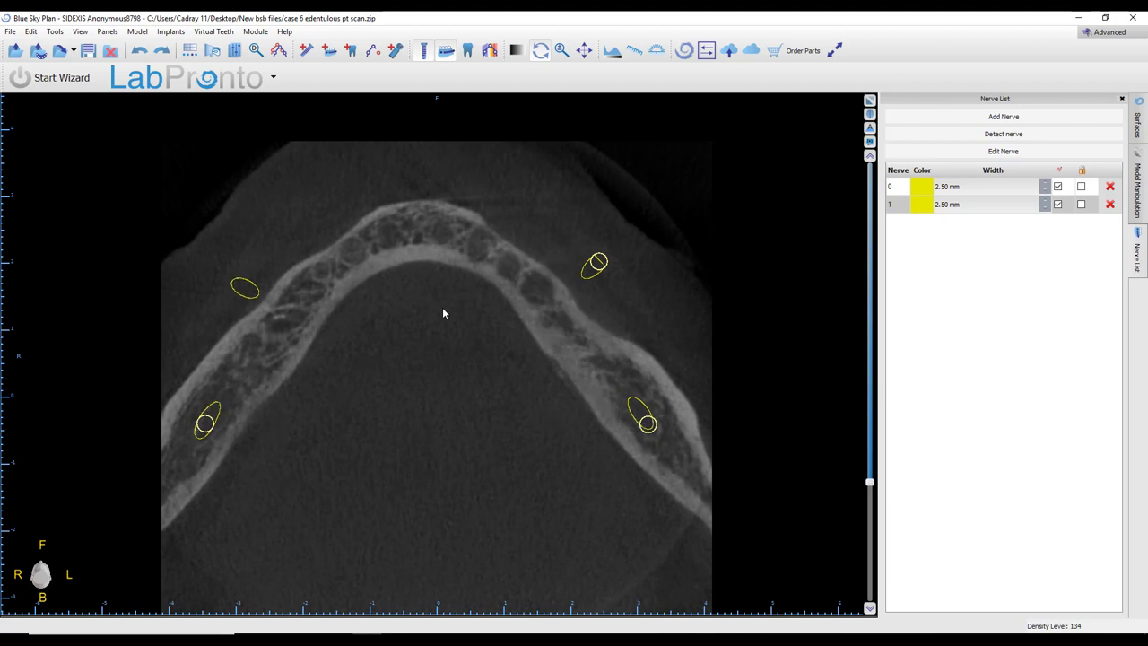
pyautogui.scroll(-8, 446, 309)
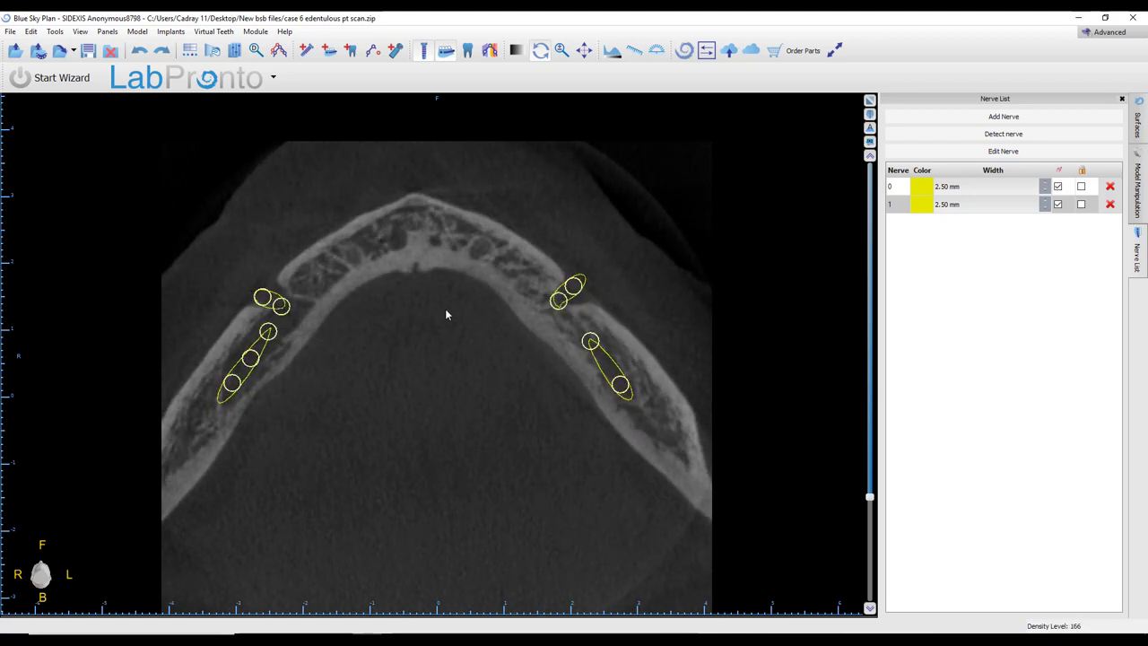
pyautogui.scroll(-6, 448, 308)
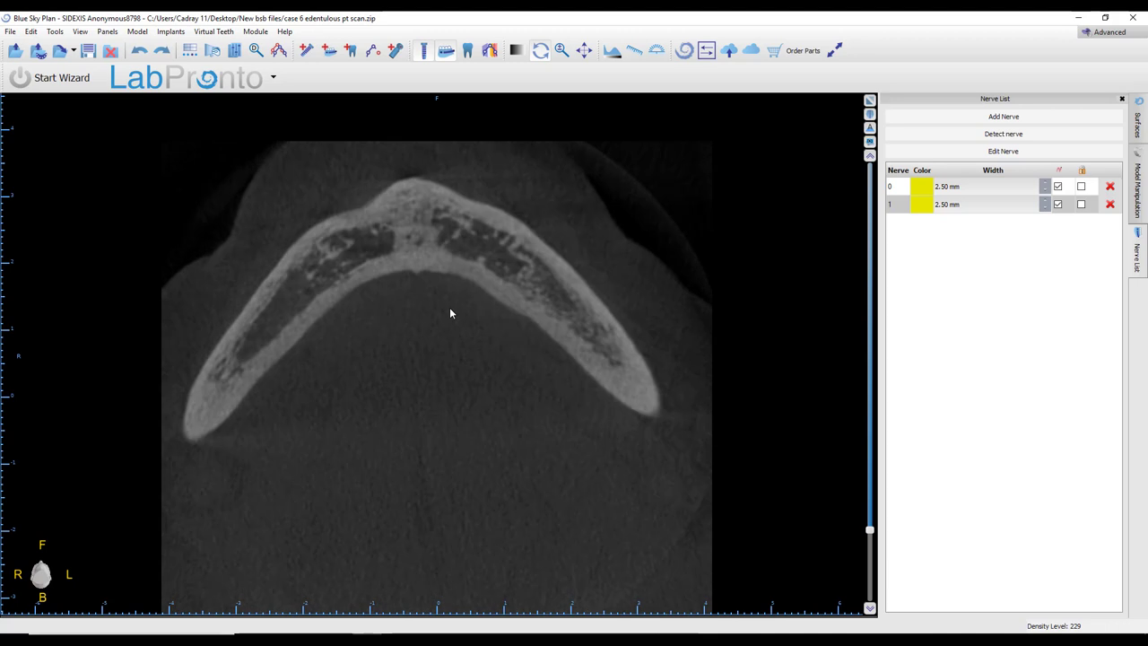
pyautogui.scroll(4, 450, 307)
pyautogui.scroll(5, 451, 310)
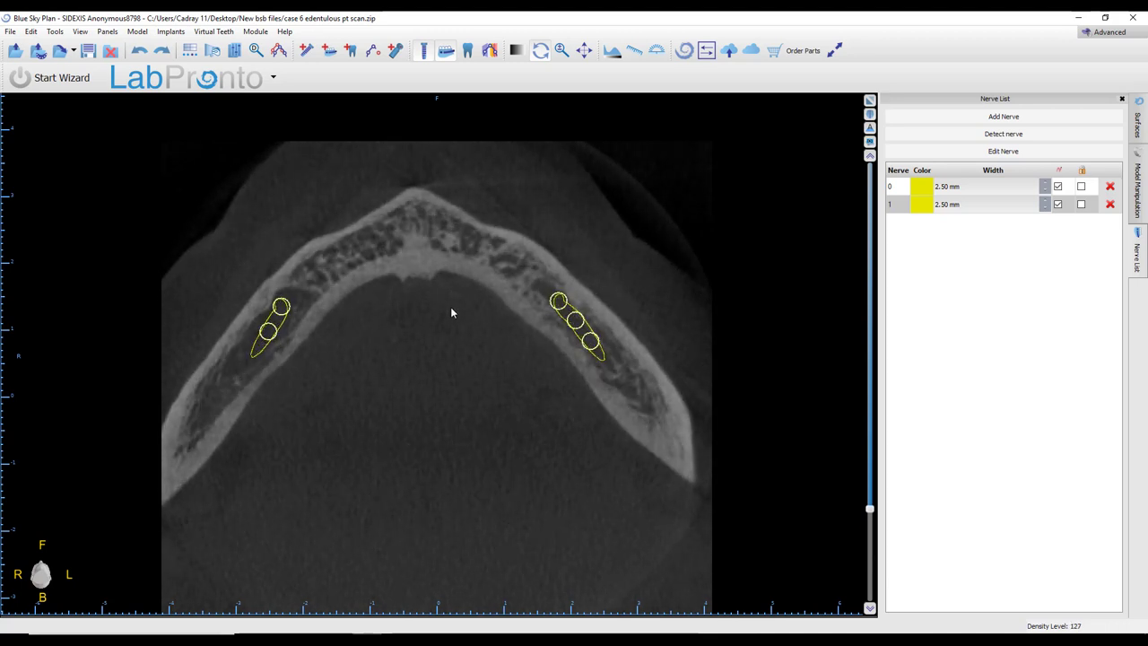
pyautogui.scroll(1, 451, 311)
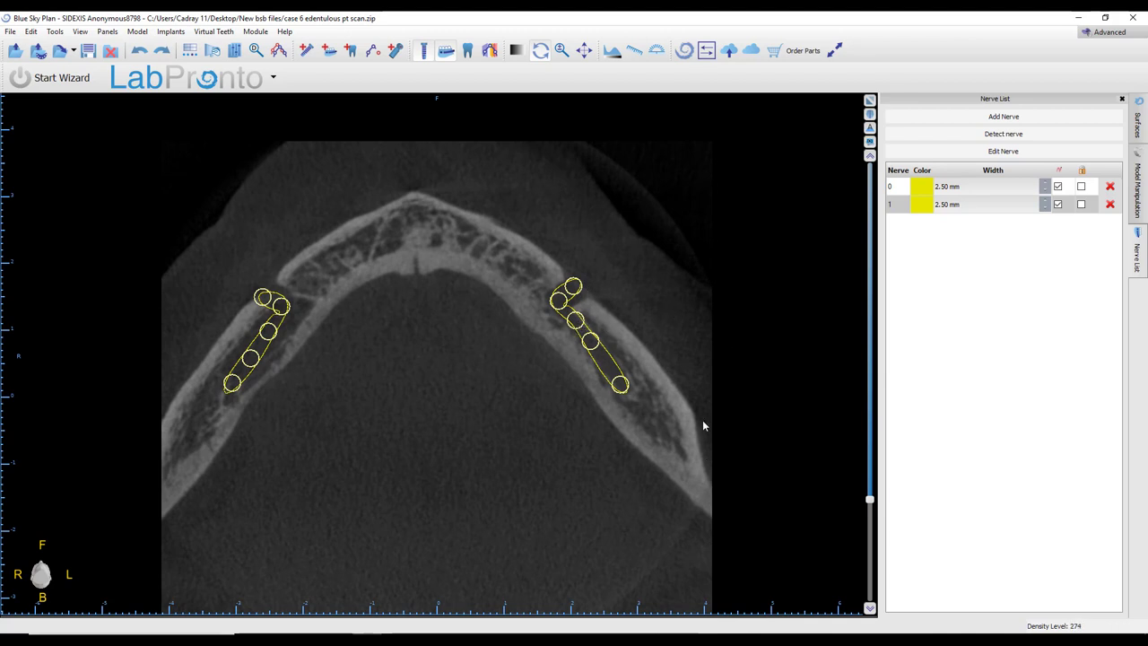
pyautogui.scroll(3, 727, 370)
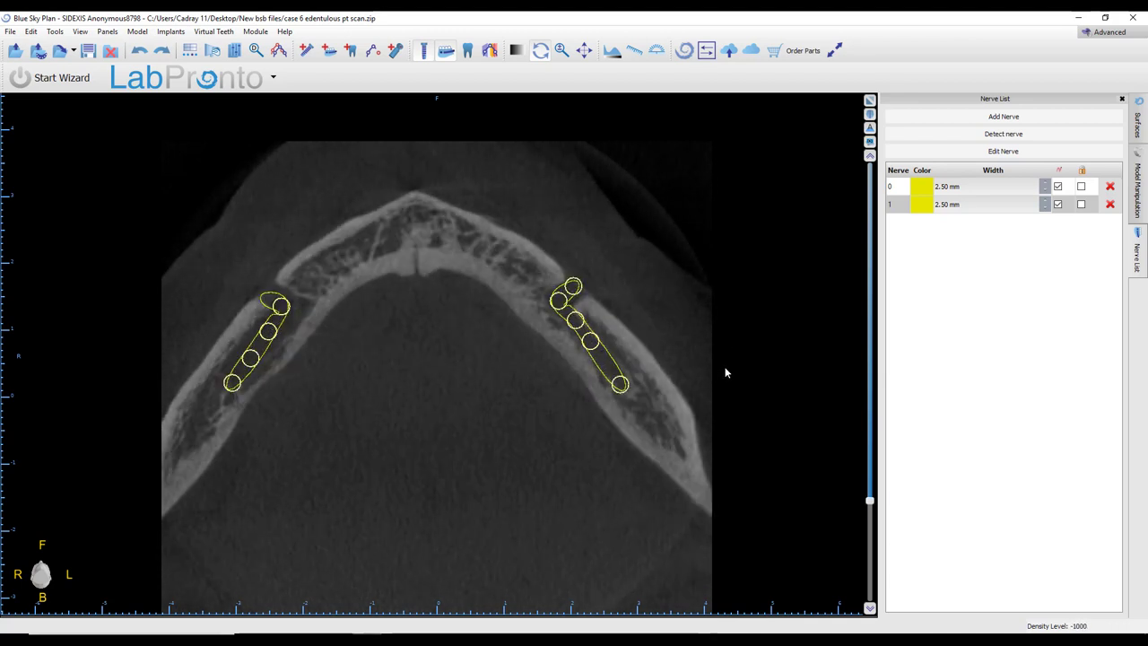
pyautogui.scroll(-5, 724, 368)
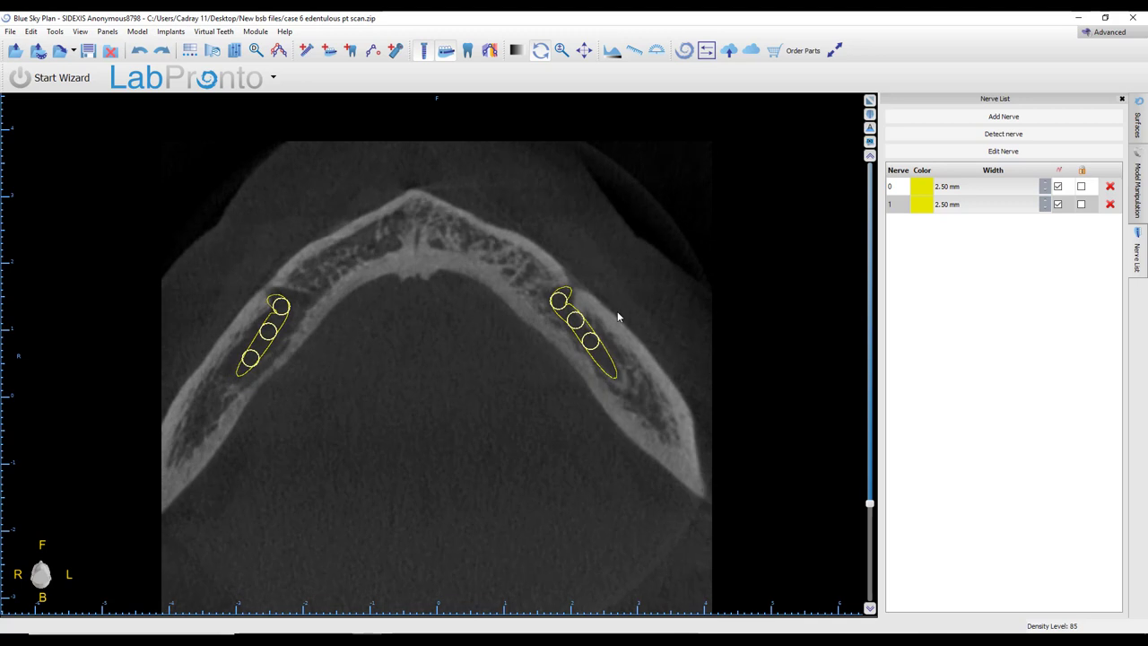
pyautogui.scroll(4, 605, 356)
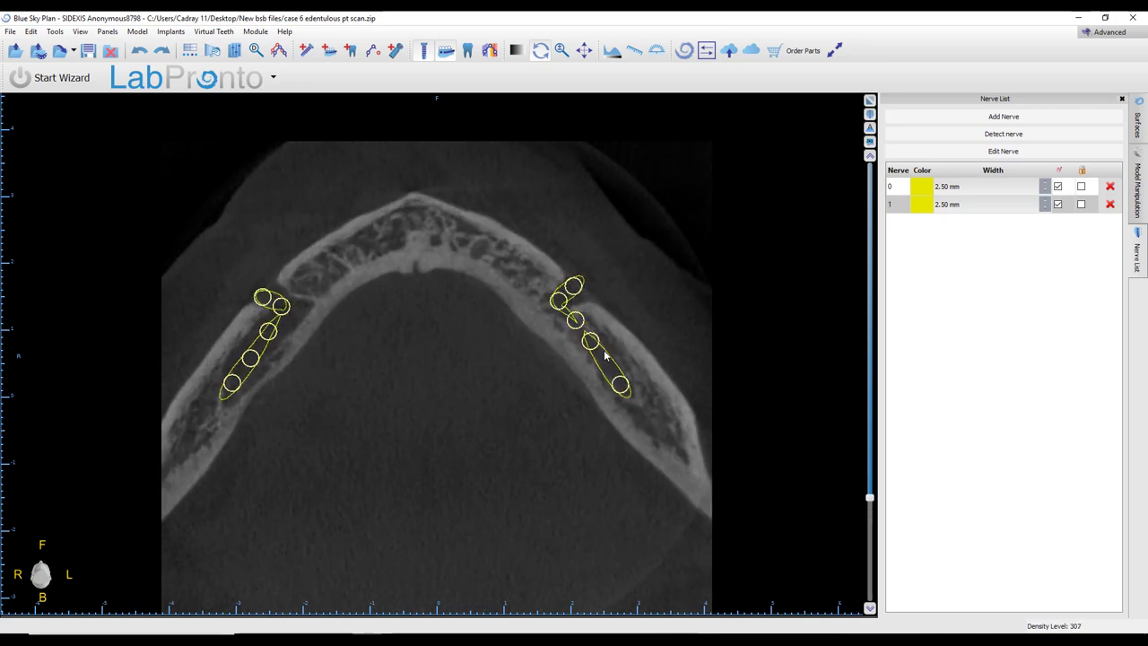
pyautogui.scroll(-5, 606, 356)
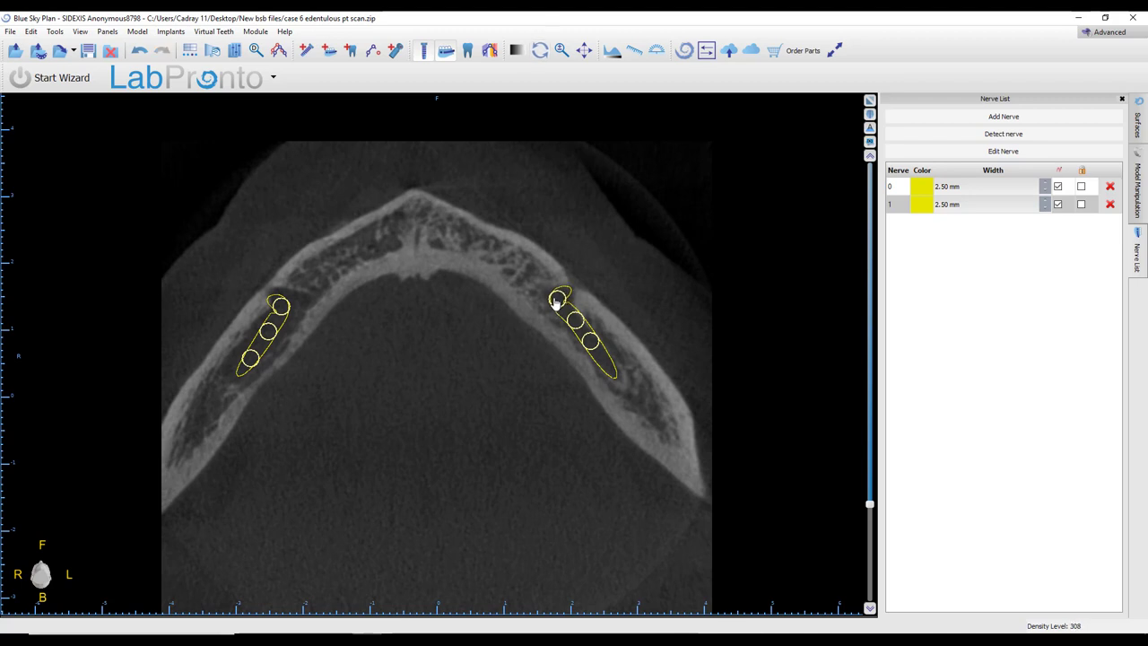
pyautogui.scroll(3, 650, 301)
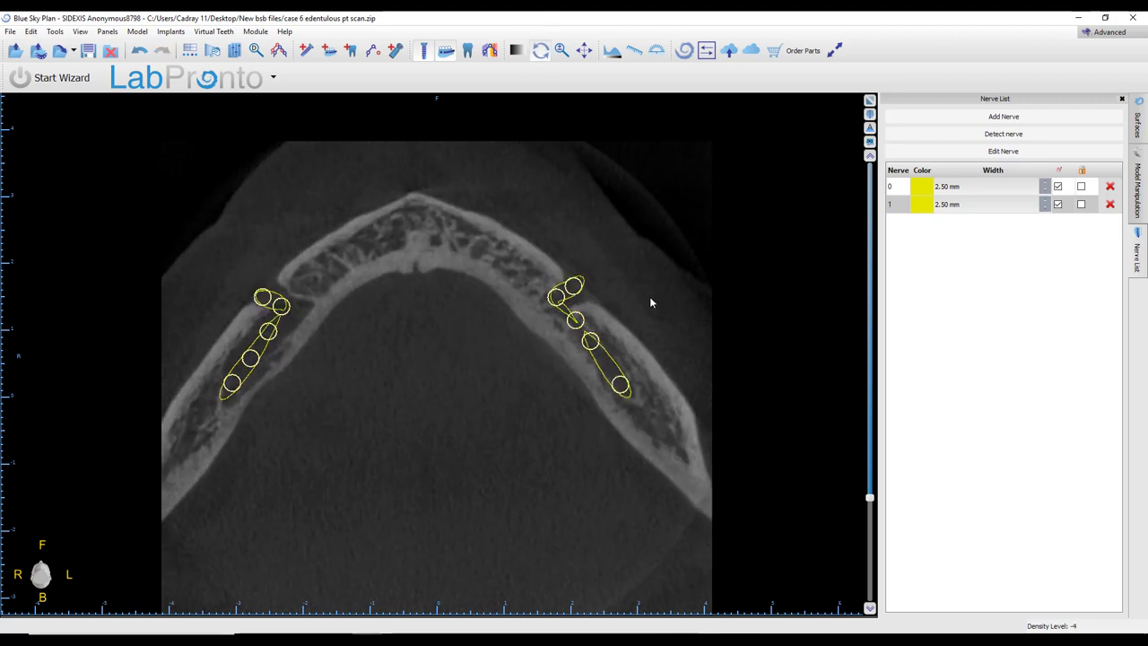
pyautogui.scroll(-6, 649, 297)
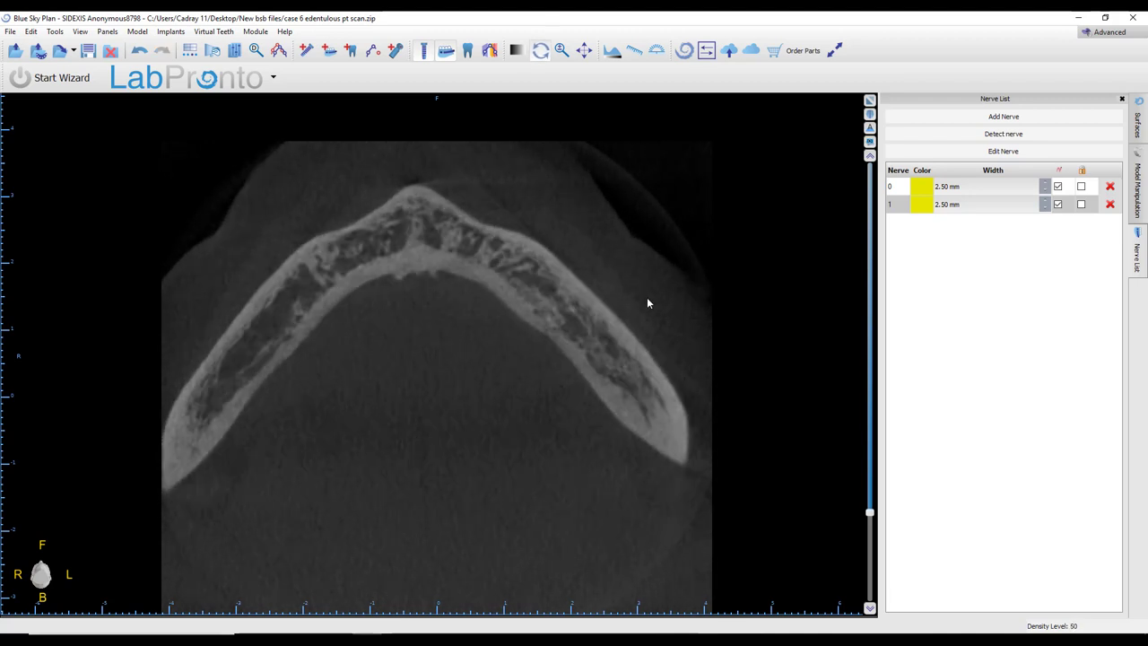
pyautogui.scroll(5, 321, 359)
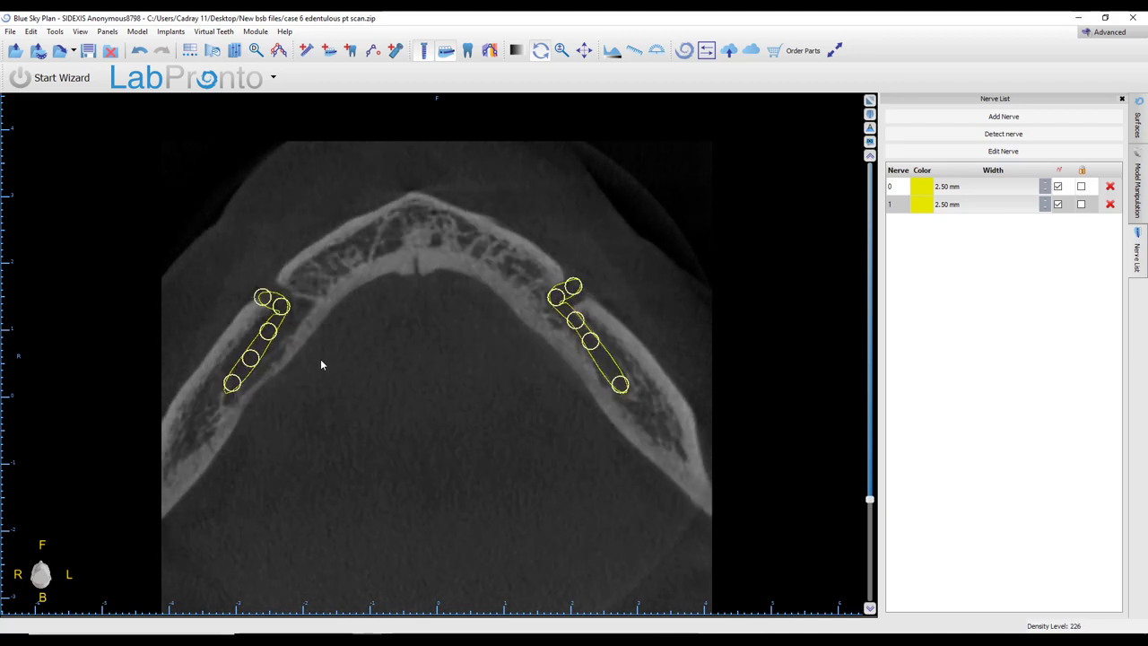
pyautogui.scroll(-5, 308, 328)
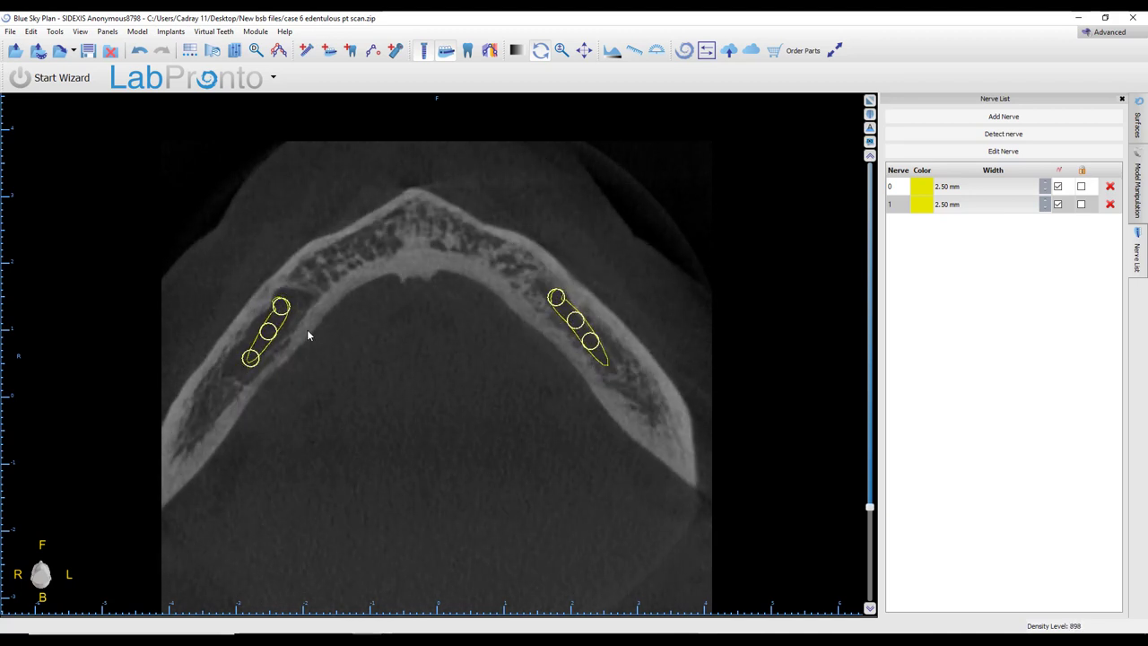
pyautogui.scroll(1, 306, 292)
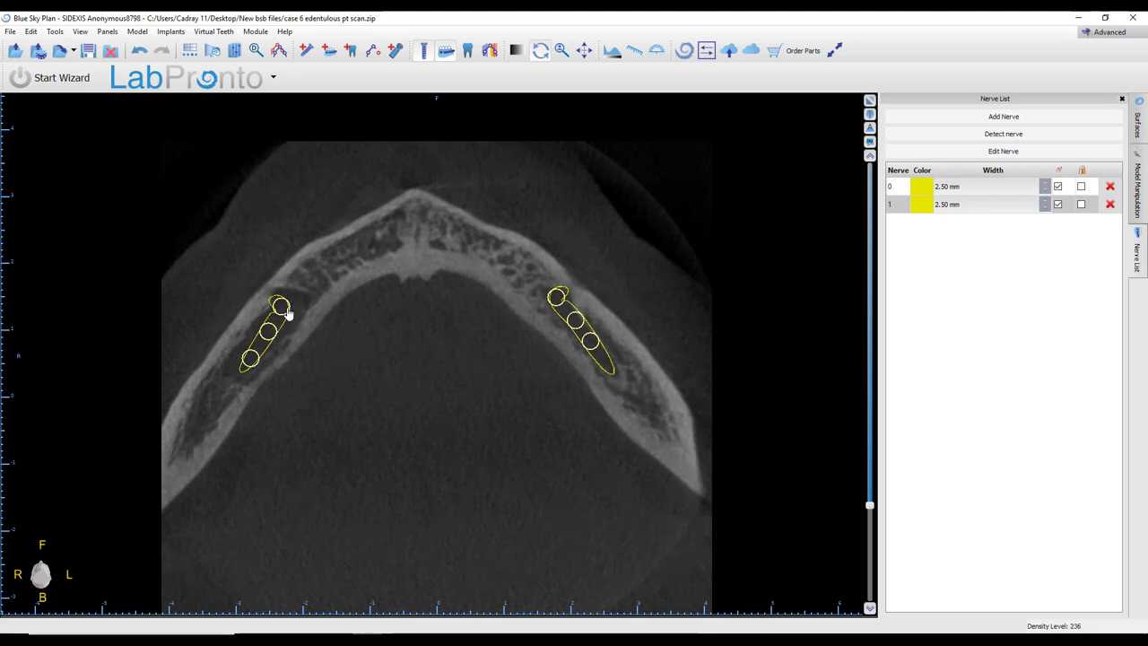
# - Drag the left nerve's top point into its canal, then recheck the adjacent slices
pyautogui.moveTo(285, 310); pyautogui.dragTo(260, 295)
pyautogui.scroll(5, 352, 324)
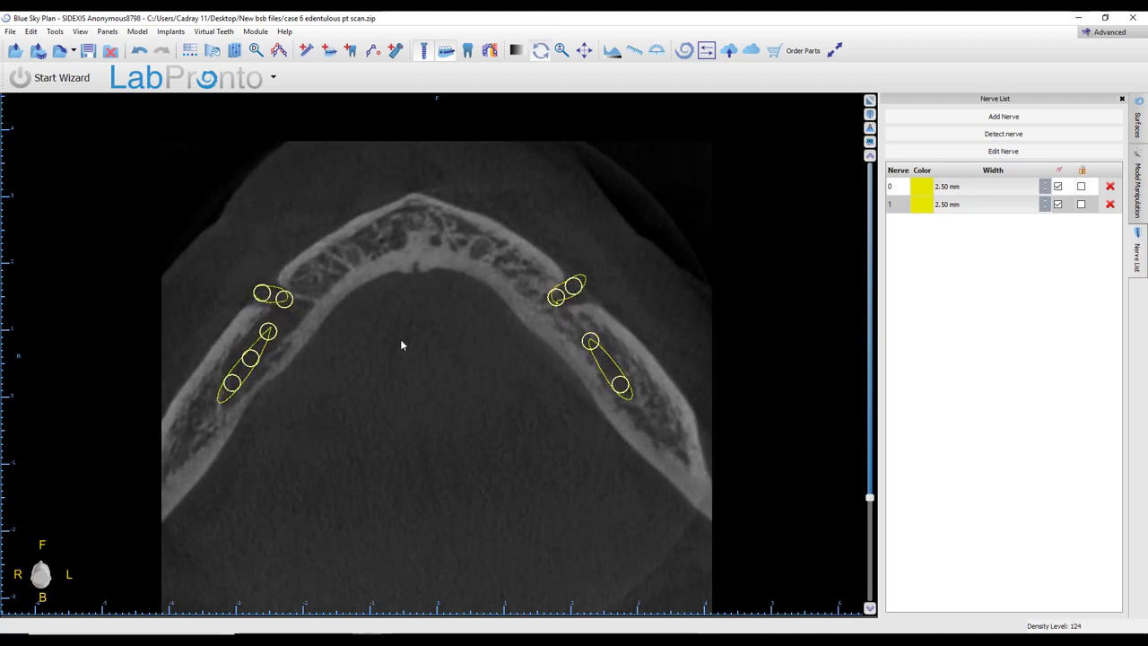
pyautogui.scroll(4, 401, 344)
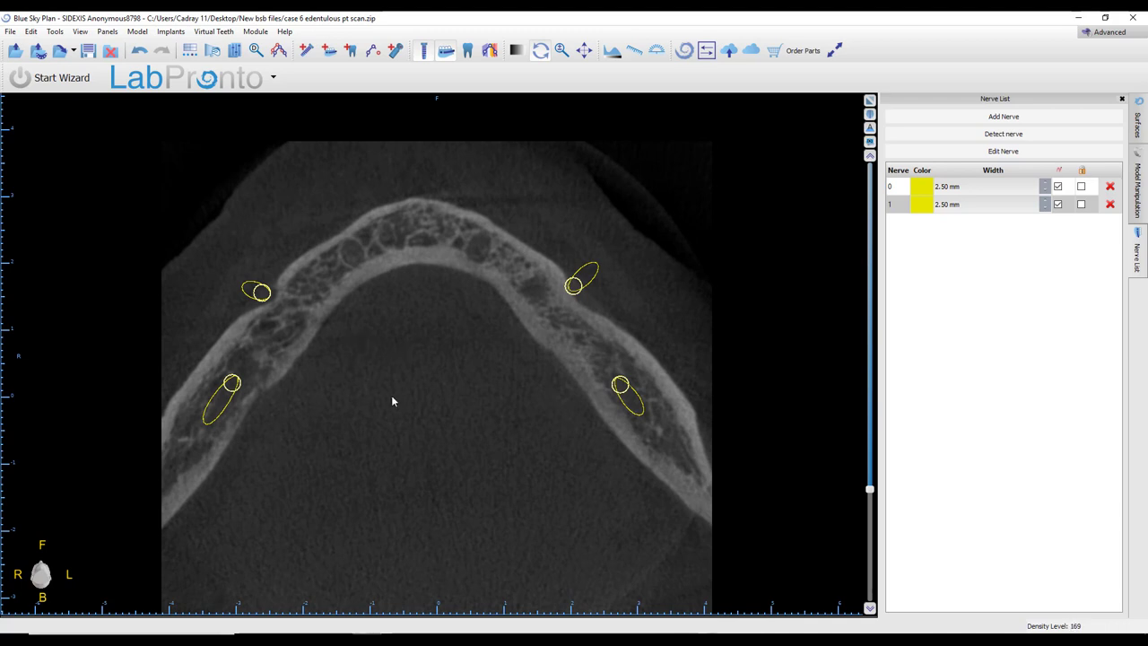
pyautogui.scroll(-9, 415, 451)
pyautogui.scroll(-4, 416, 448)
pyautogui.scroll(6, 468, 408)
pyautogui.scroll(-2, 468, 409)
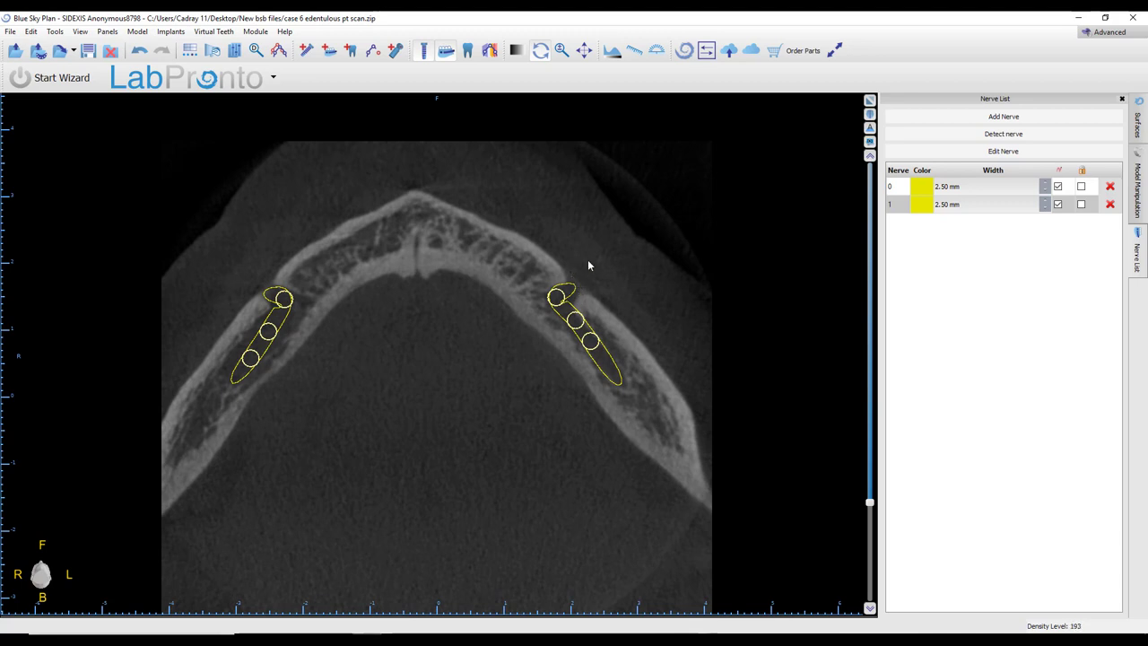
pyautogui.scroll(-3, 681, 305)
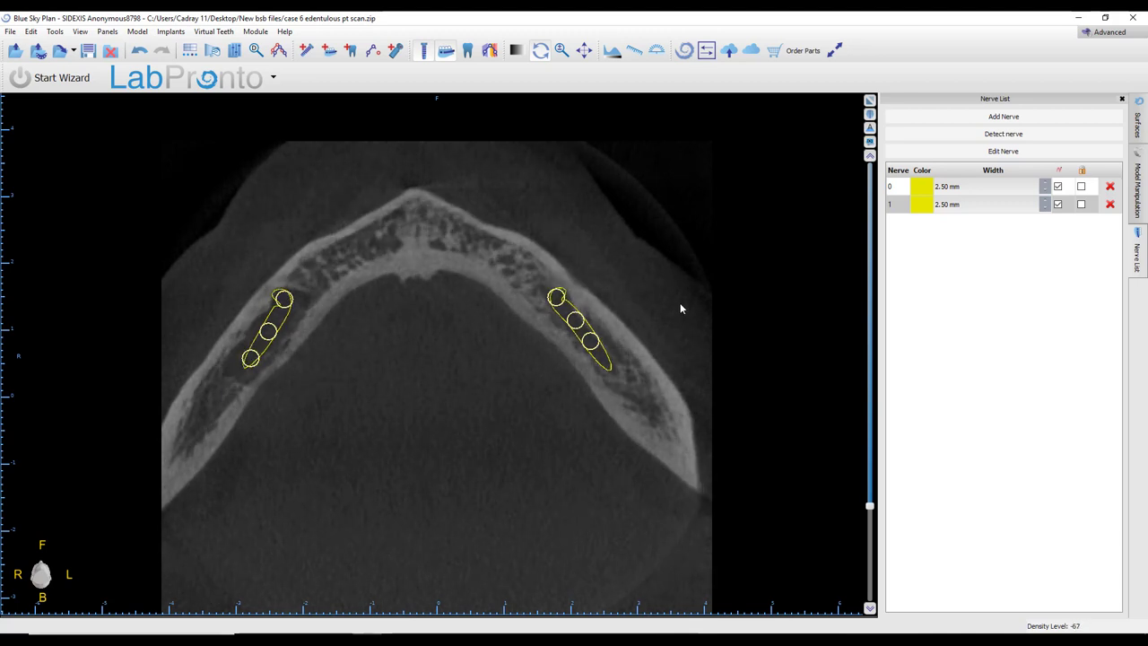
pyautogui.scroll(-1, 679, 304)
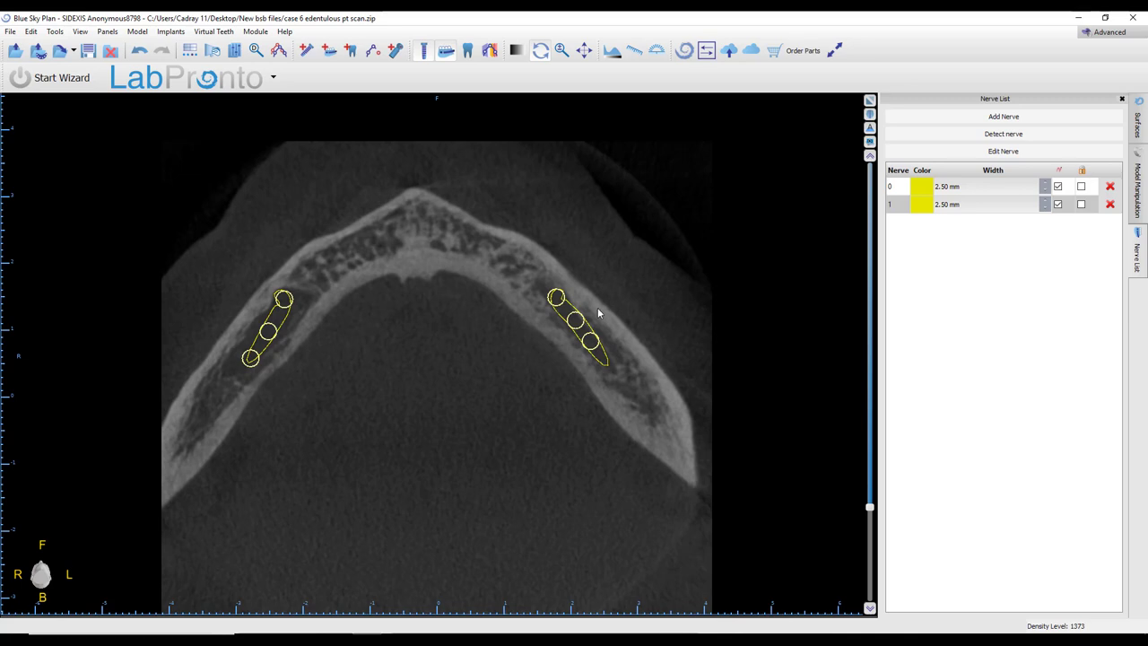
pyautogui.scroll(-1, 545, 301)
pyautogui.scroll(-1, 542, 292)
pyautogui.scroll(-1, 541, 293)
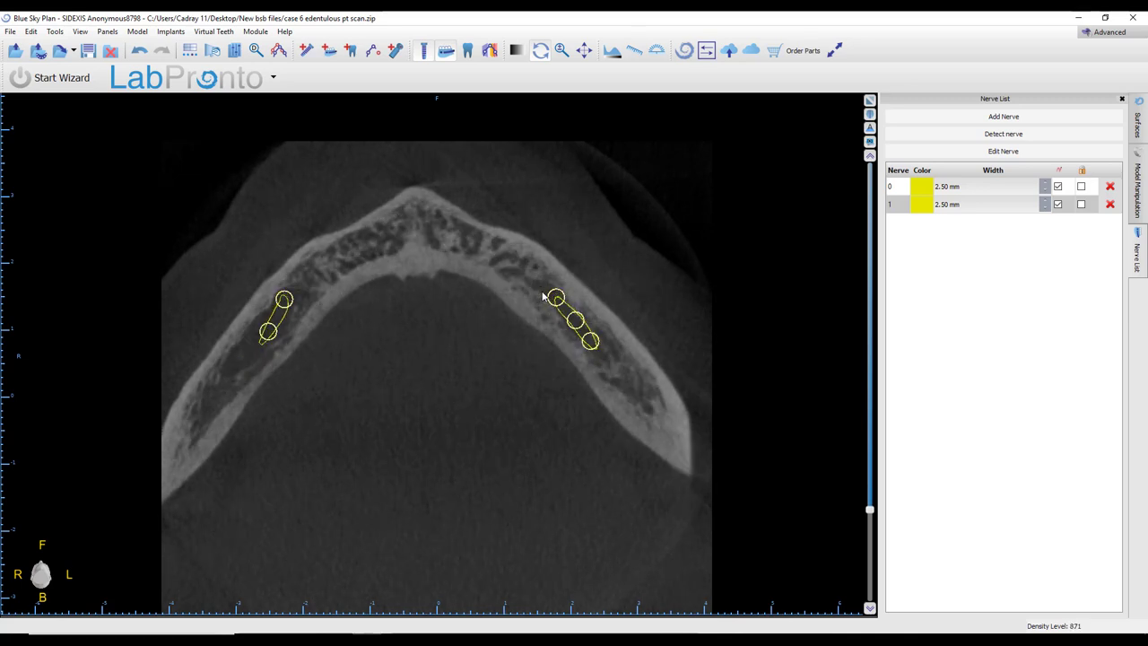
pyautogui.scroll(-1, 525, 285)
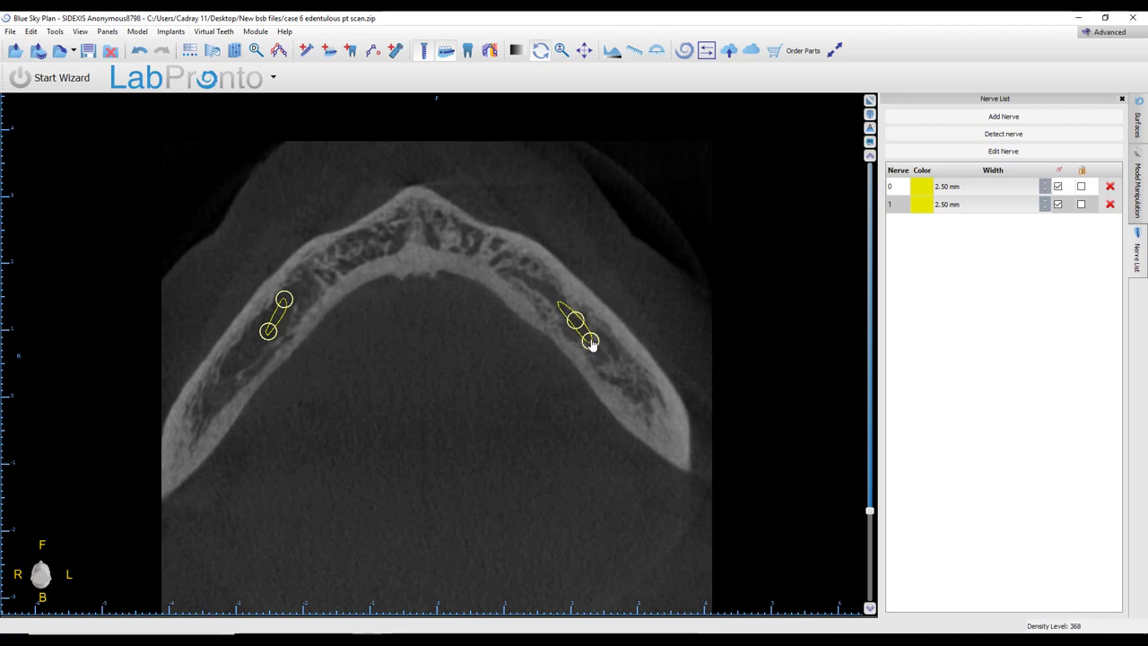
pyautogui.scroll(-2, 591, 342)
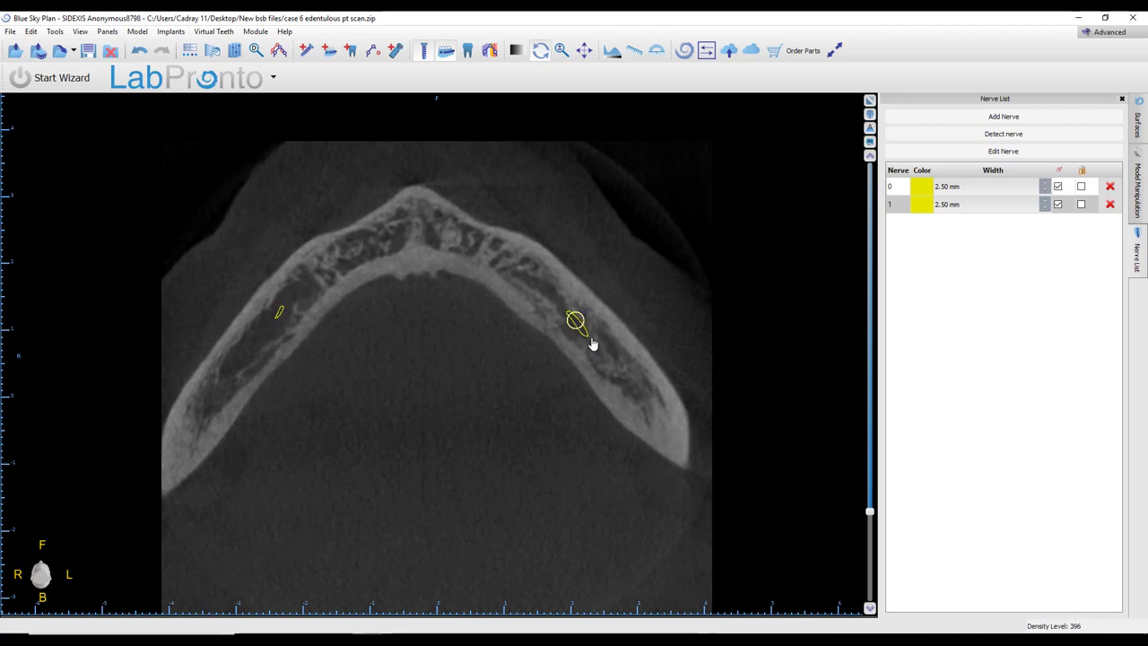
pyautogui.scroll(-3, 592, 342)
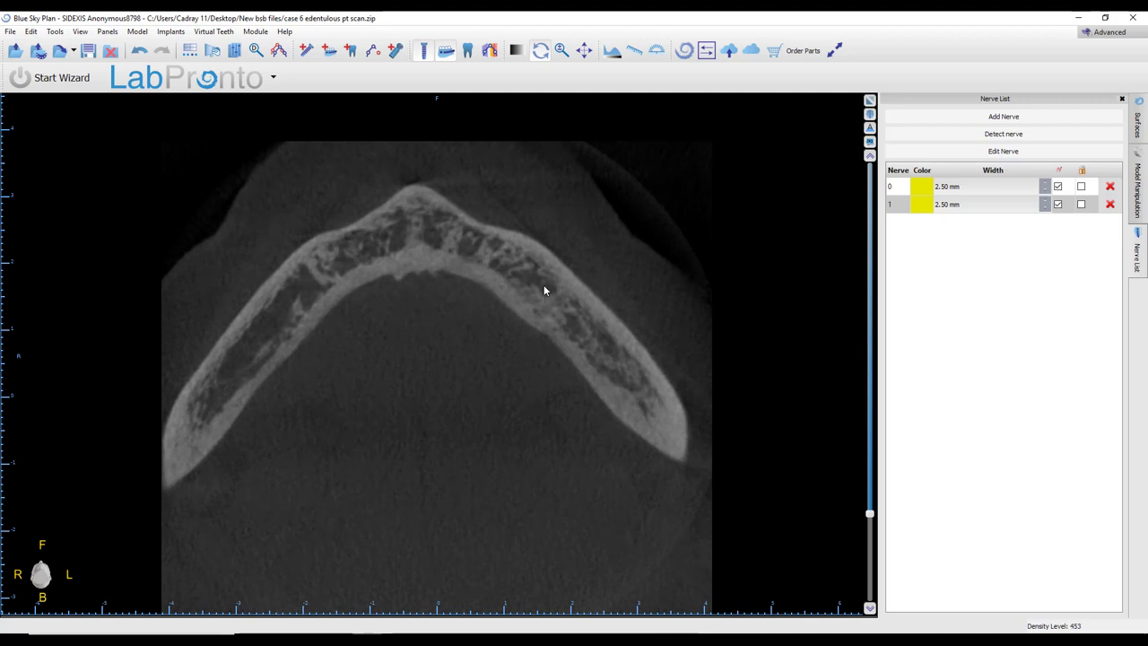
pyautogui.scroll(4, 599, 362)
pyautogui.scroll(2, 600, 362)
pyautogui.scroll(1, 619, 359)
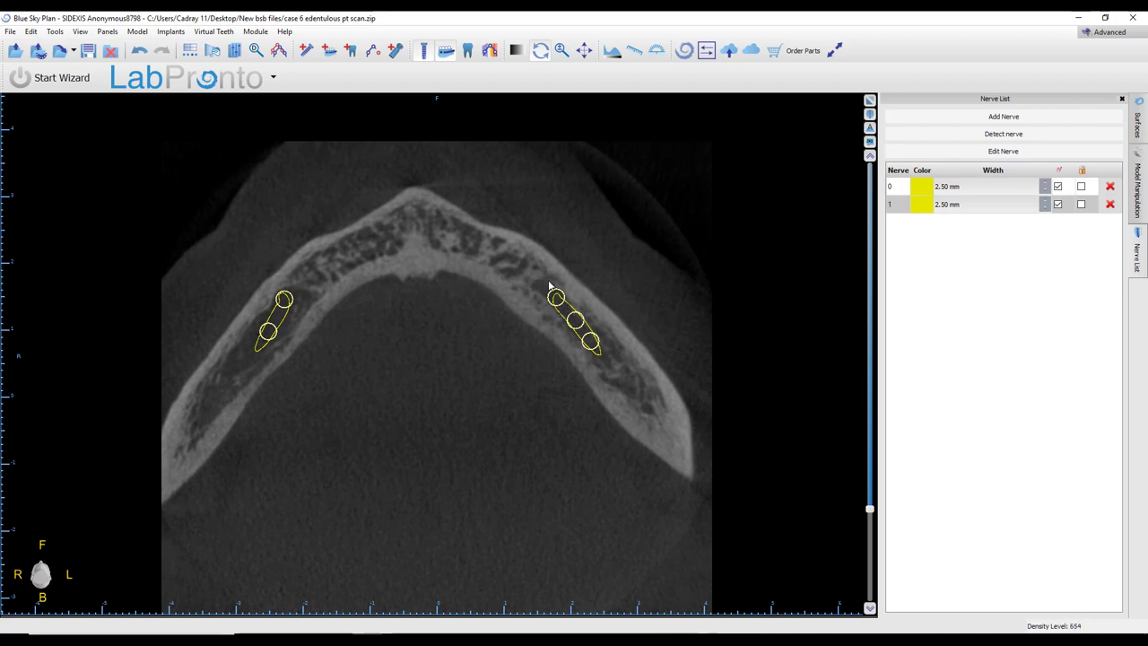
pyautogui.scroll(-4, 556, 301)
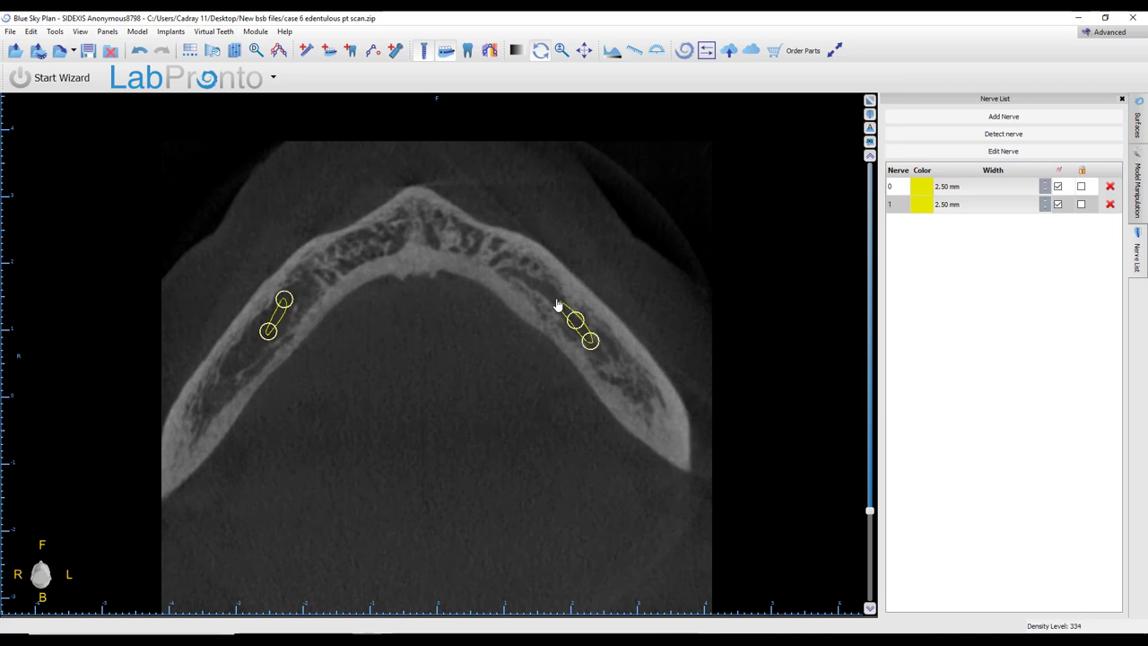
# - Step down through axial slices past the nerve tracings to jawbone with no markings
pyautogui.scroll(5, 557, 307)
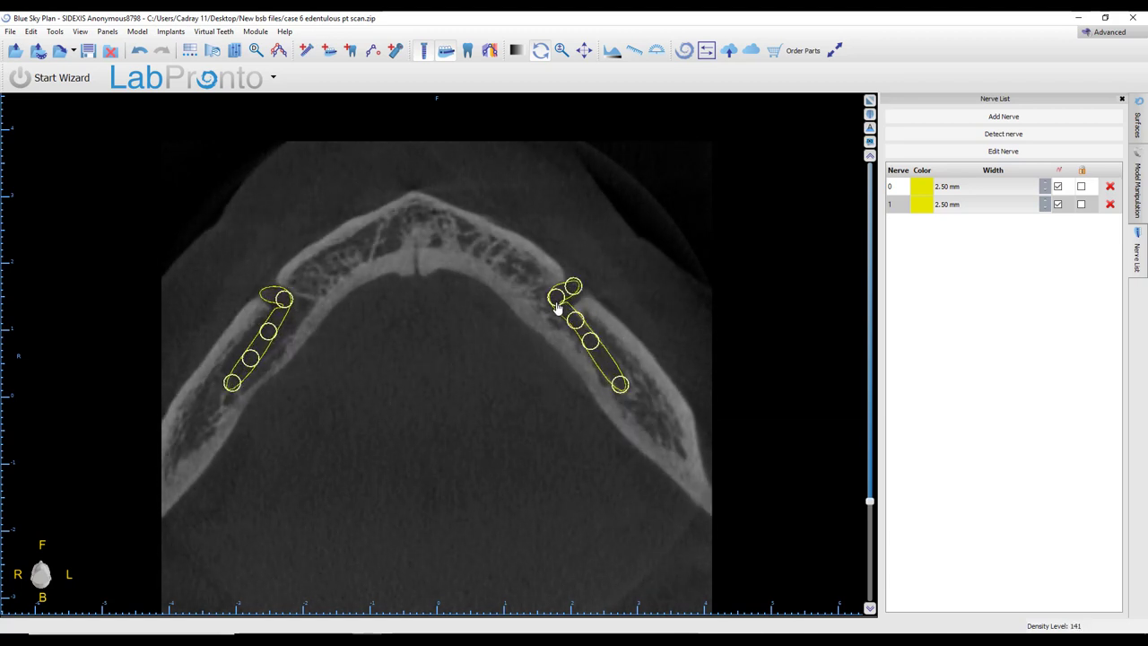
pyautogui.scroll(-1, 553, 308)
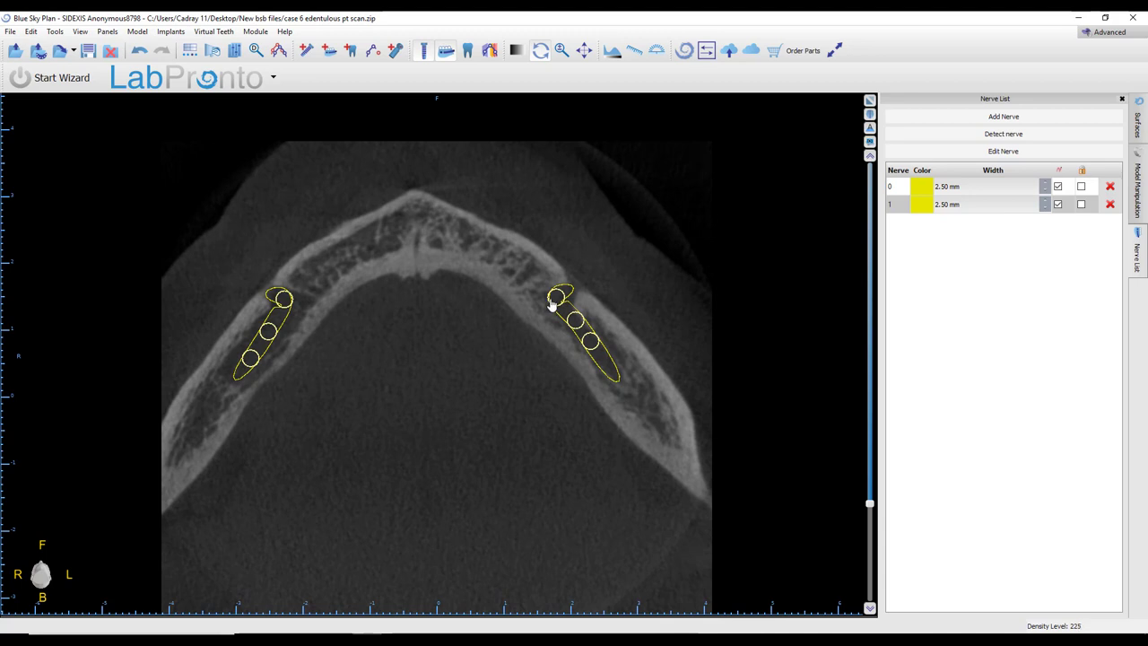
pyautogui.scroll(-4, 556, 307)
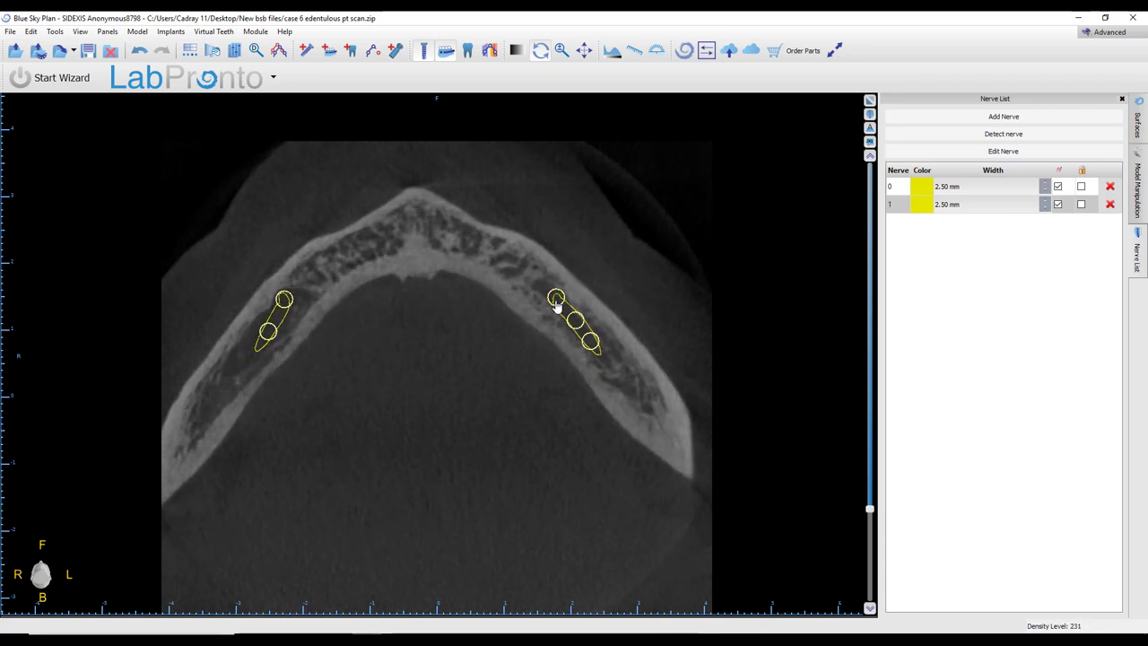
pyautogui.scroll(-1, 556, 307)
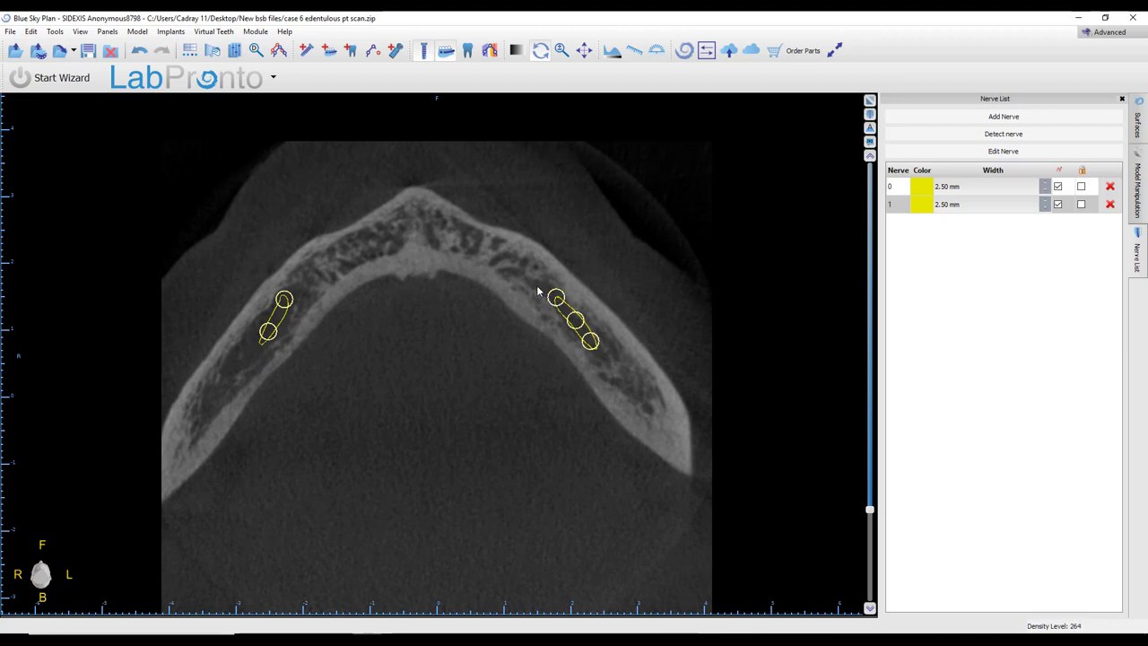
pyautogui.scroll(-2, 537, 289)
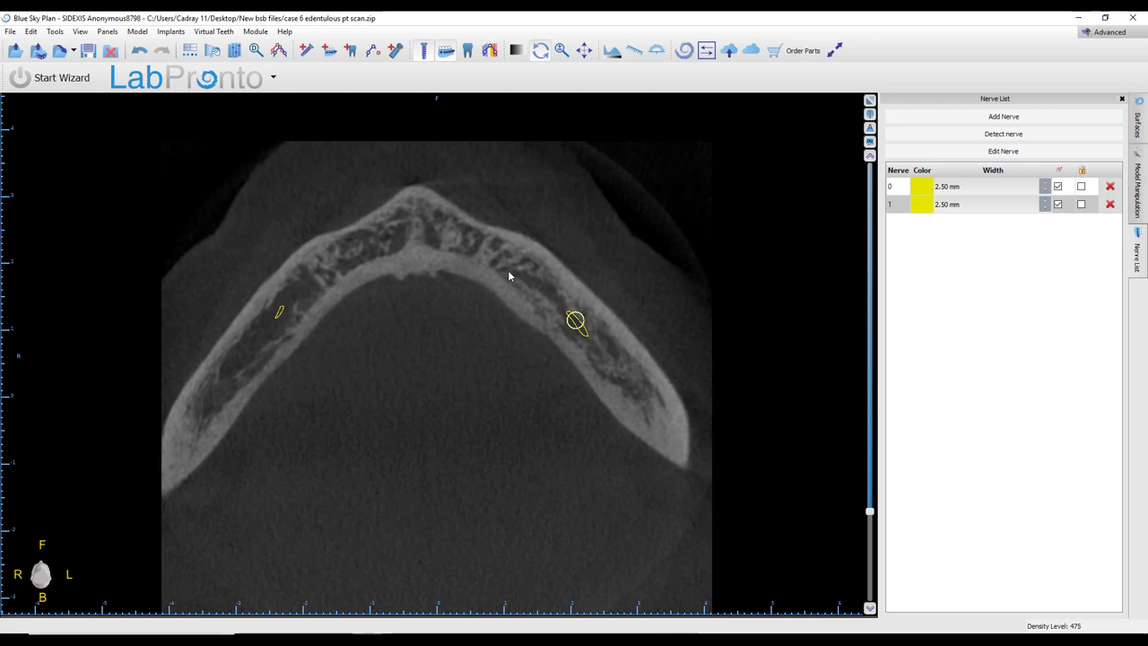
pyautogui.scroll(-1, 509, 278)
pyautogui.scroll(-1, 527, 281)
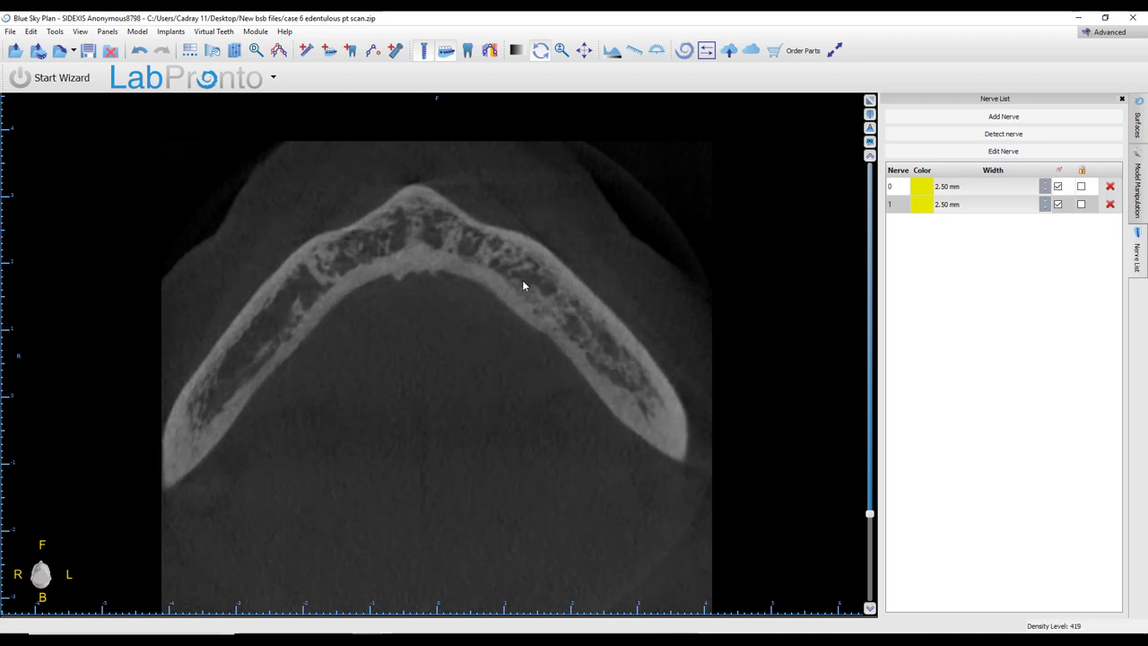
pyautogui.scroll(-1, 522, 280)
pyautogui.scroll(-5, 468, 251)
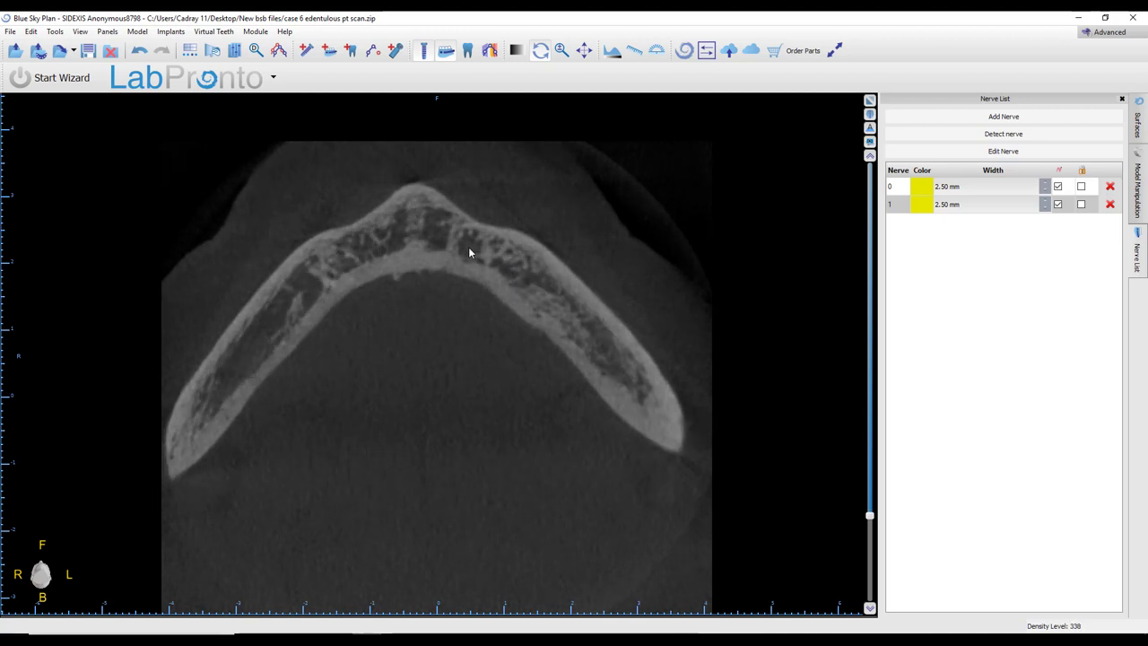
pyautogui.scroll(-4, 463, 256)
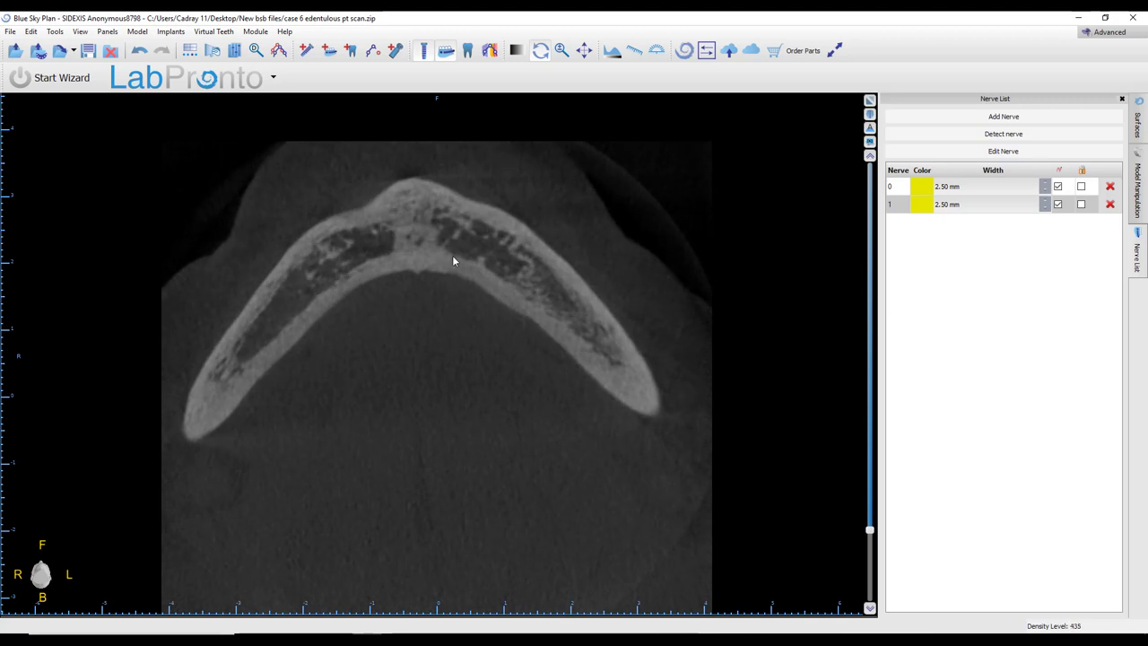
# - Scroll back and forth across slices to find where the two canals end
pyautogui.scroll(6, 431, 283)
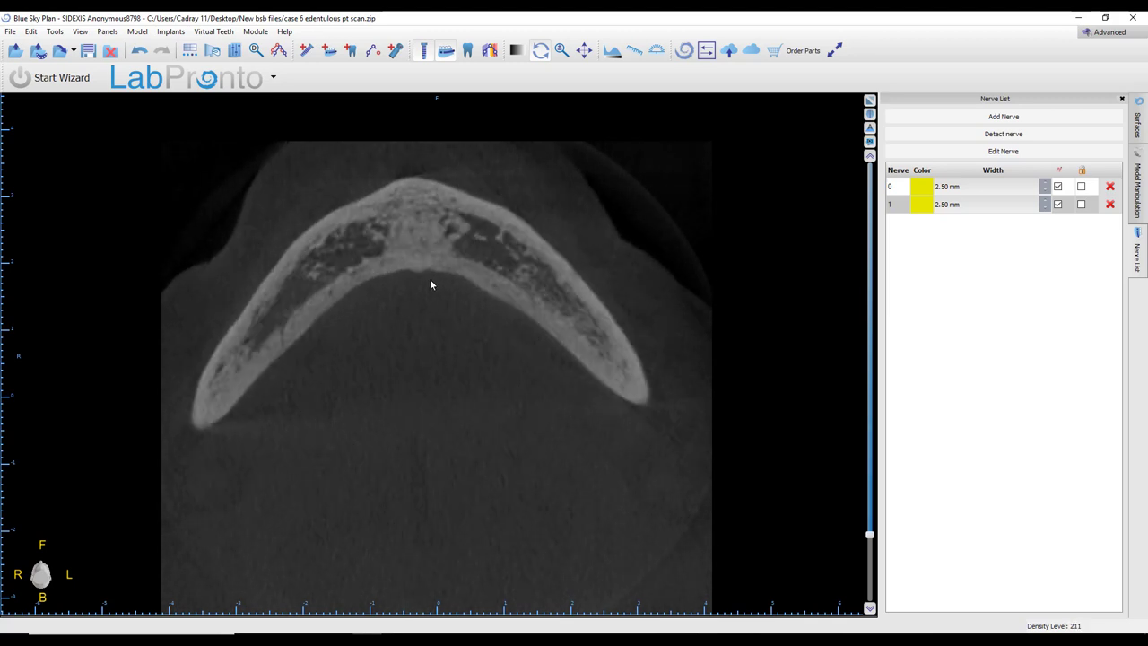
pyautogui.scroll(7, 428, 286)
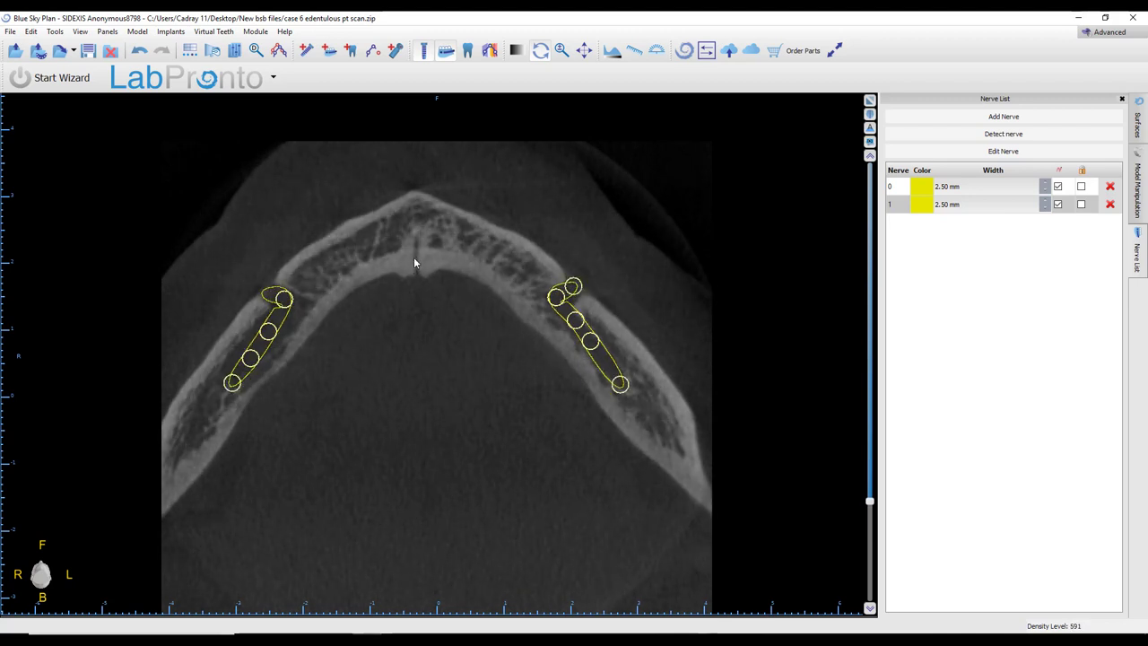
pyautogui.scroll(2, 325, 289)
pyautogui.scroll(-4, 301, 306)
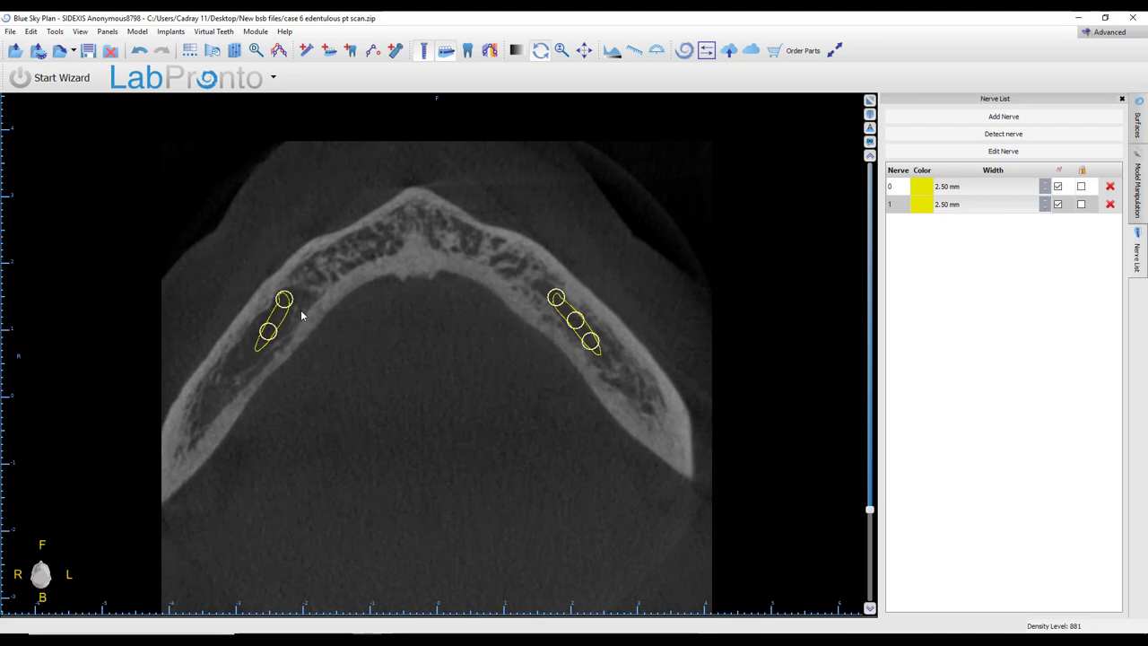
pyautogui.scroll(2, 299, 311)
pyautogui.scroll(5, 299, 311)
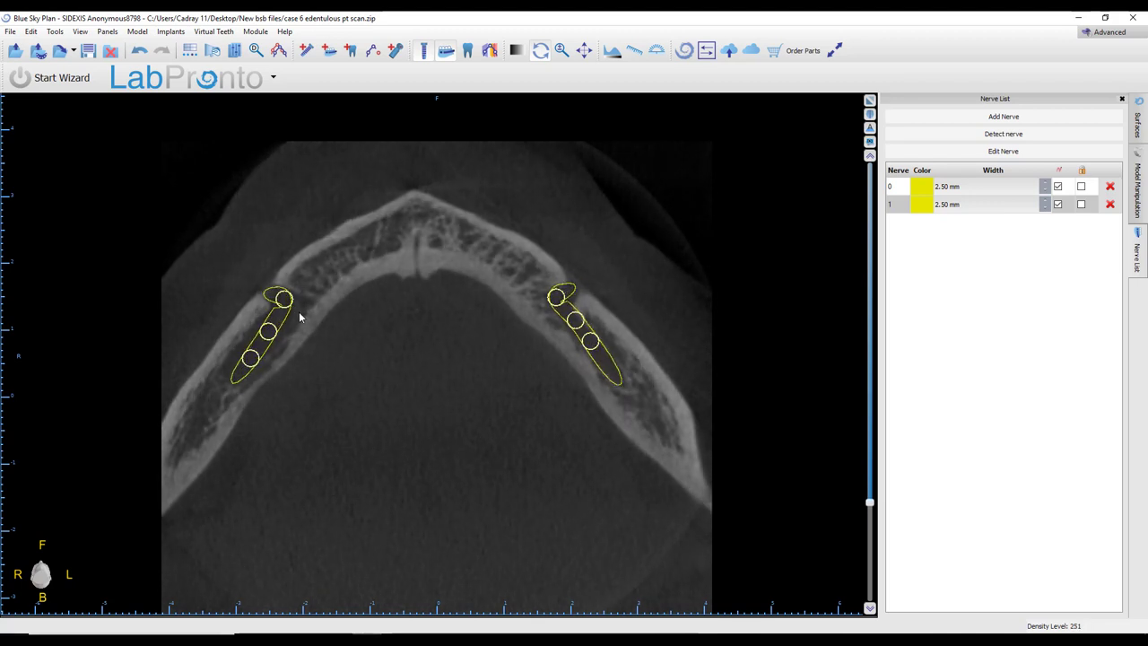
pyautogui.scroll(-4, 299, 311)
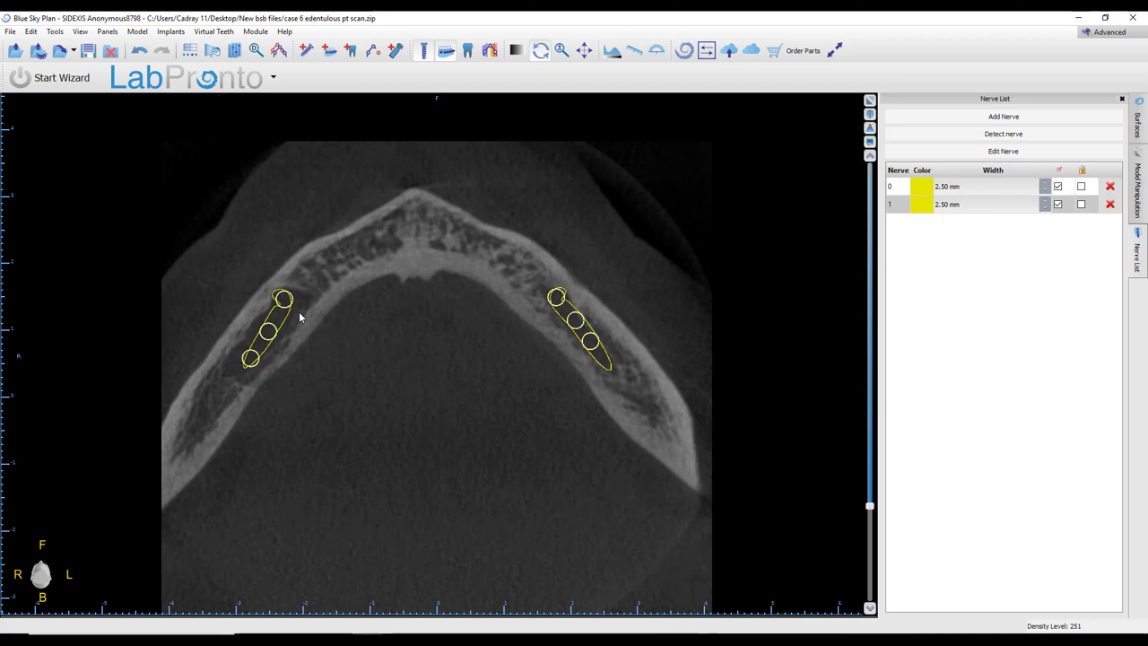
pyautogui.scroll(-3, 298, 312)
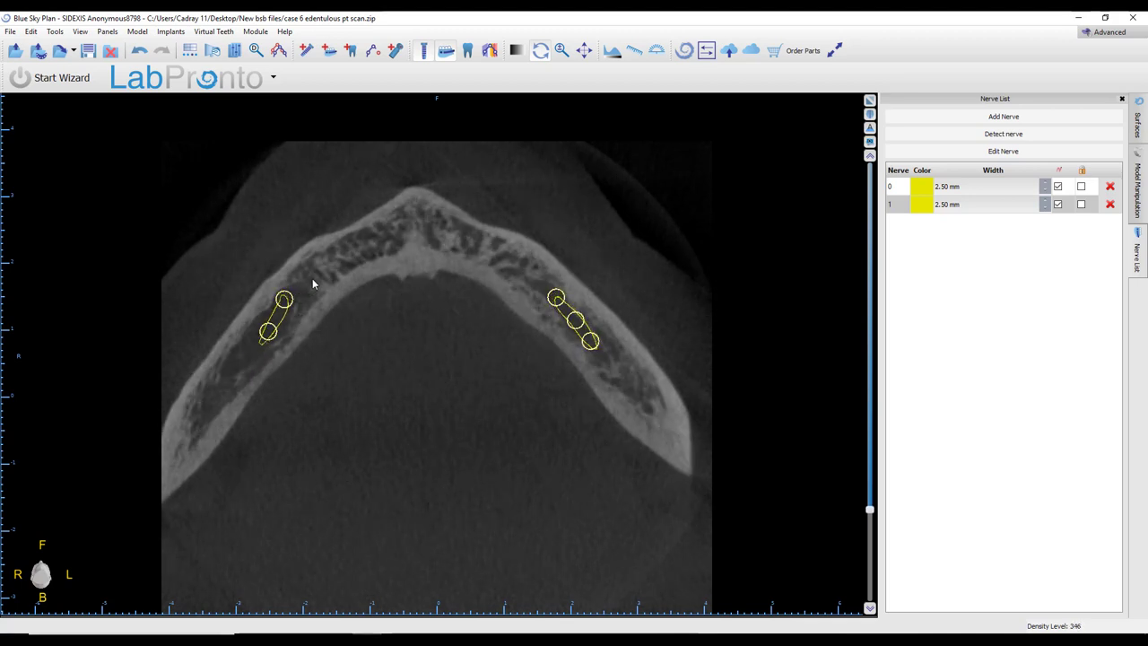
pyautogui.scroll(-2, 314, 285)
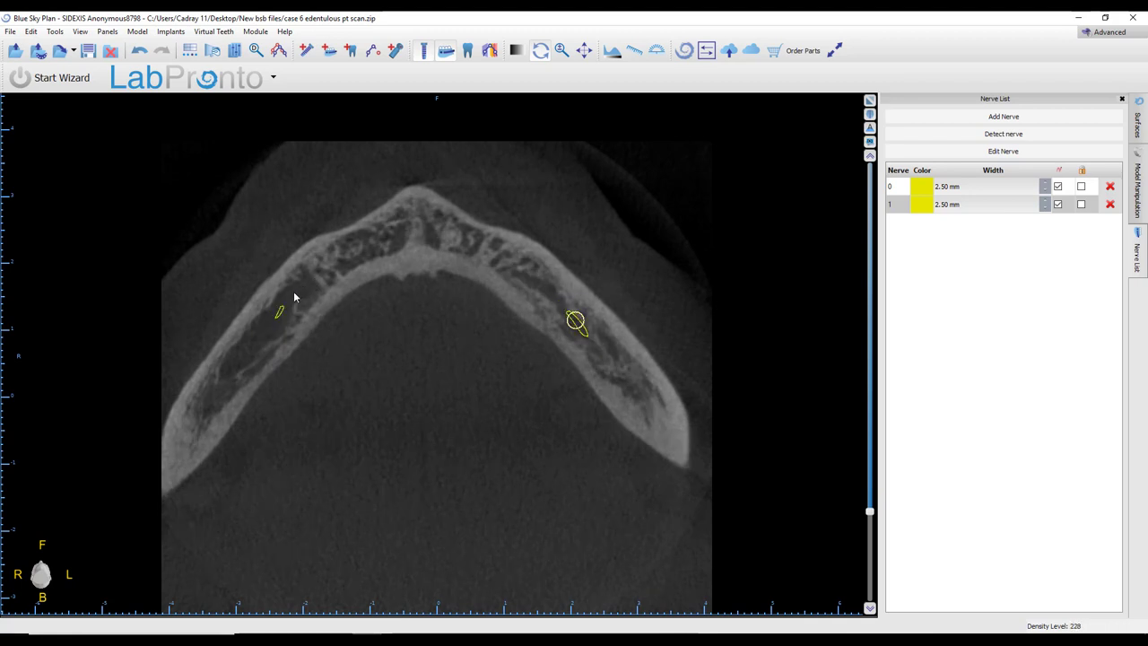
pyautogui.scroll(-3, 314, 276)
pyautogui.scroll(-3, 321, 278)
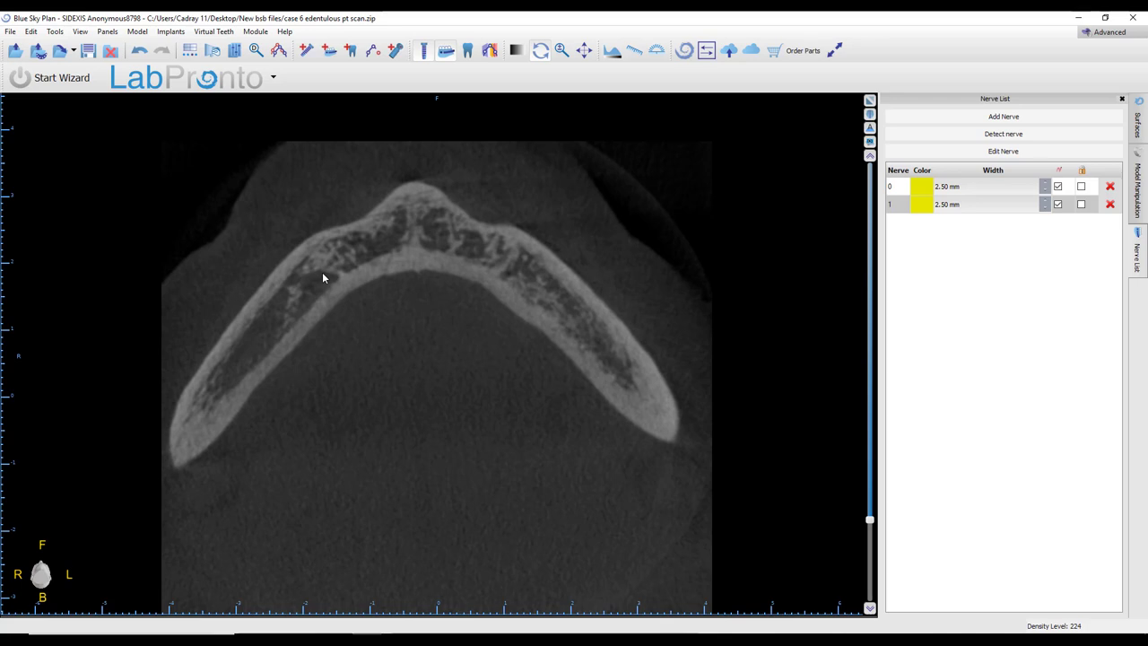
pyautogui.scroll(-3, 383, 285)
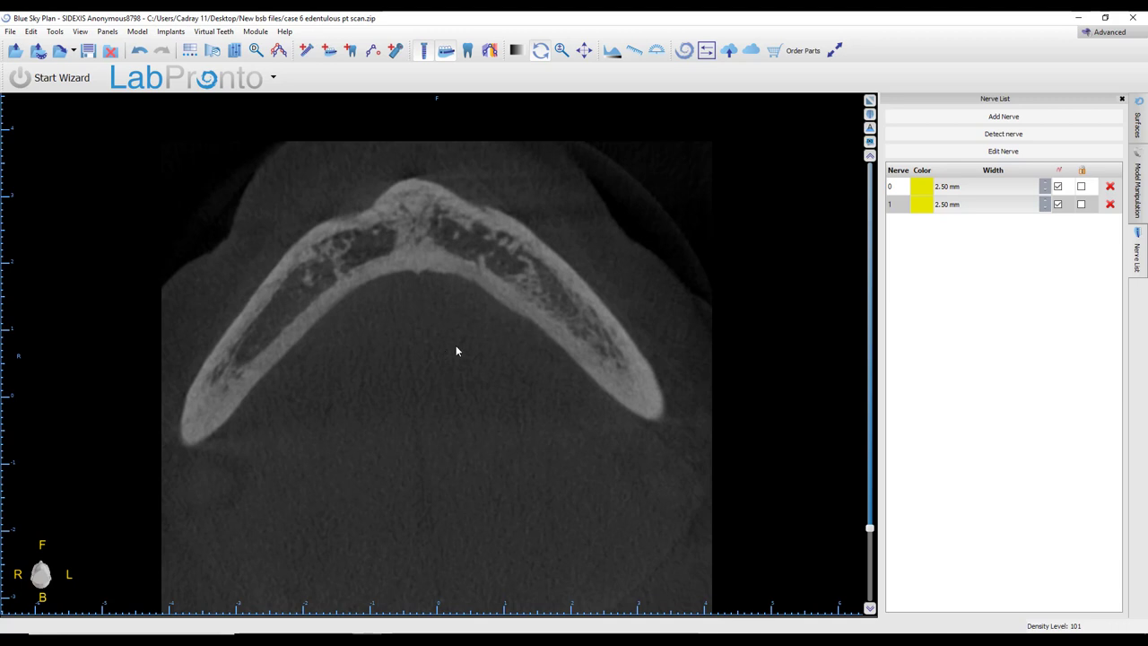
# - Zoom out to the whole jaw and move up two slices where both canals cross the bone
pyautogui.moveTo(621, 358); pyautogui.dragTo(479, 488, button='right')
pyautogui.scroll(5, 470, 376)
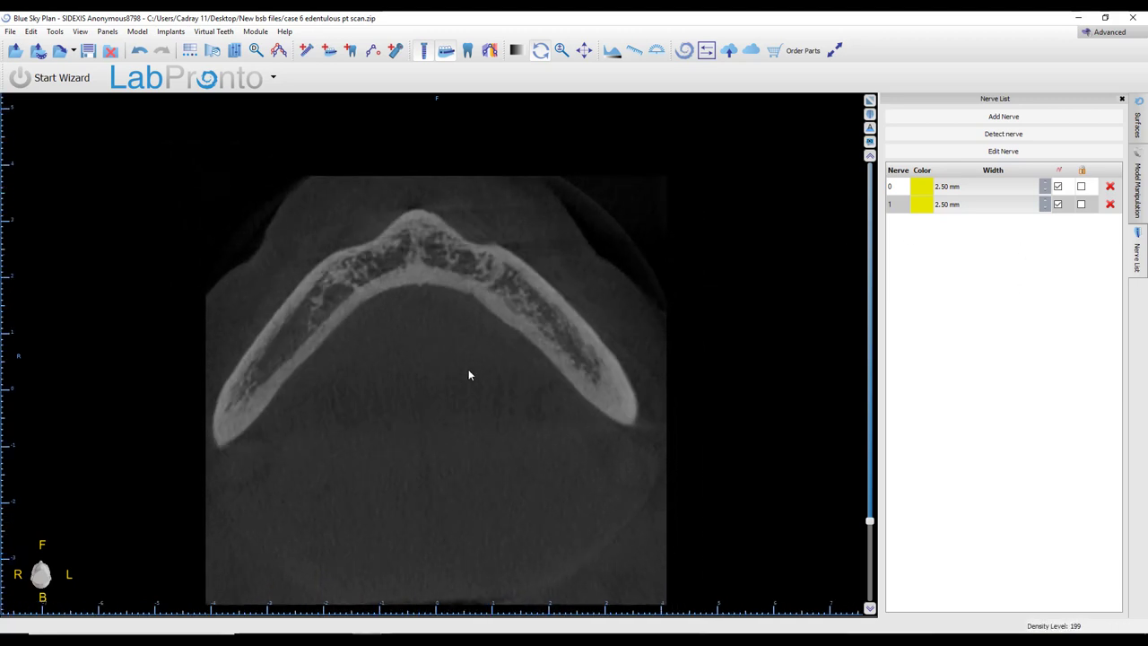
pyautogui.scroll(6, 477, 355)
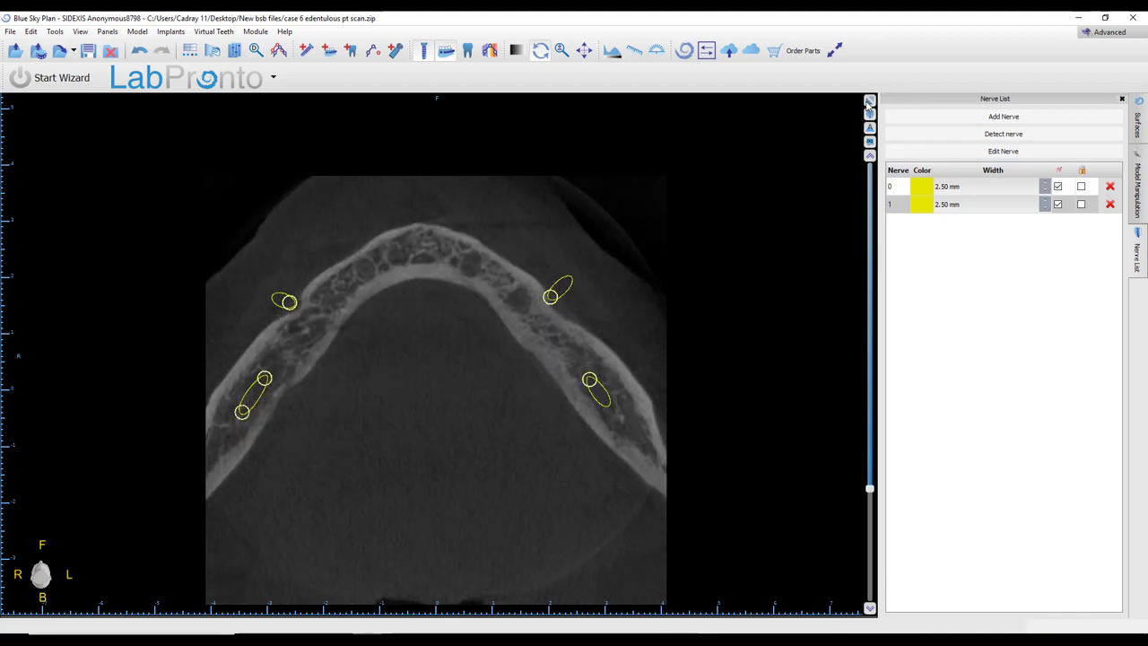
pyautogui.click(1048, 204)
pyautogui.click(536, 482)
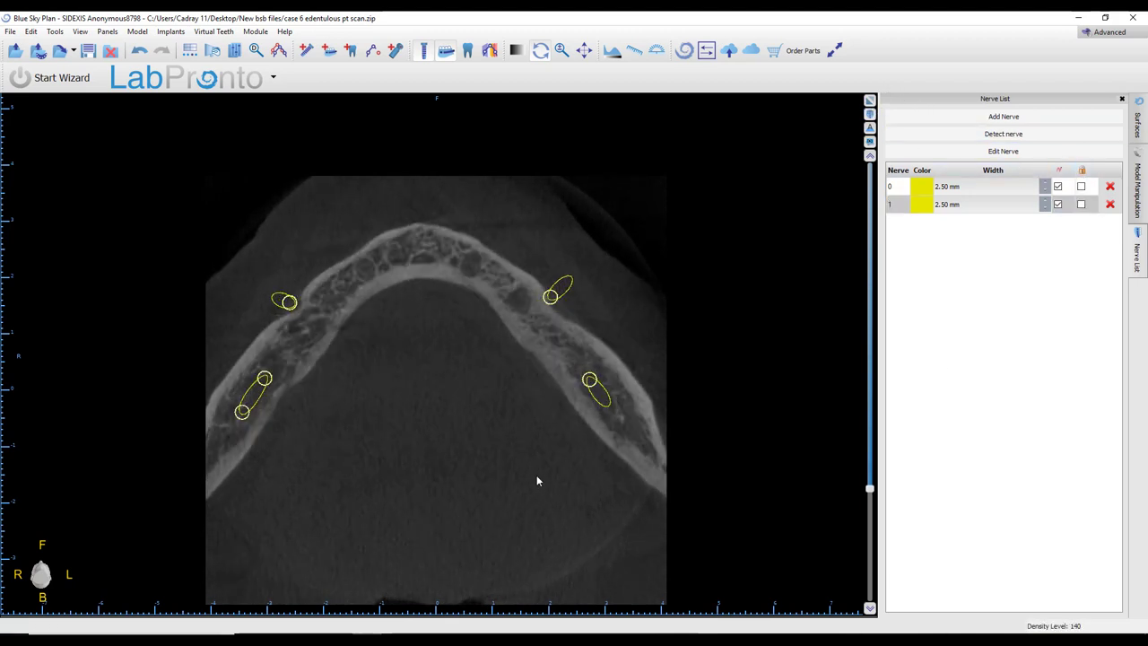